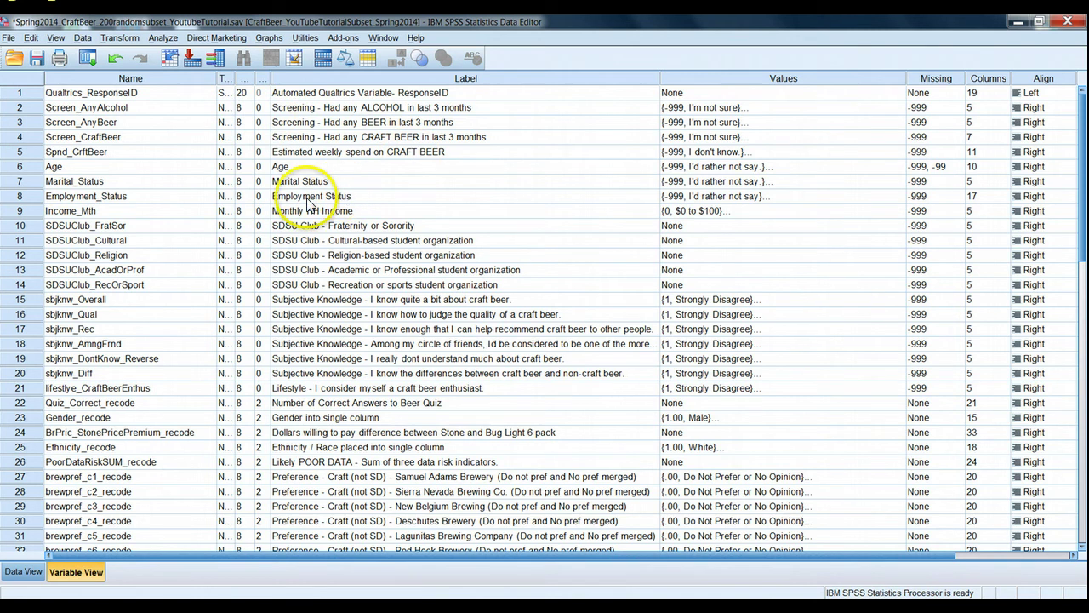
Step: Look over the data grid, then check Gender_recode's value labels in Variable View
{"action": "left_click", "coordinate": [23, 572]}
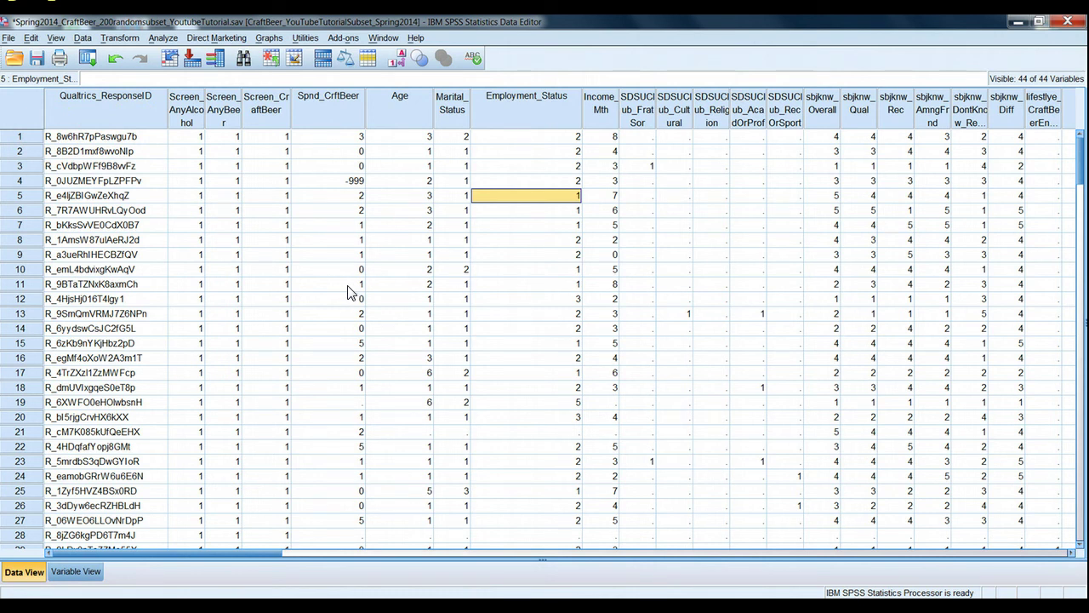
{"action": "left_click", "coordinate": [82, 38]}
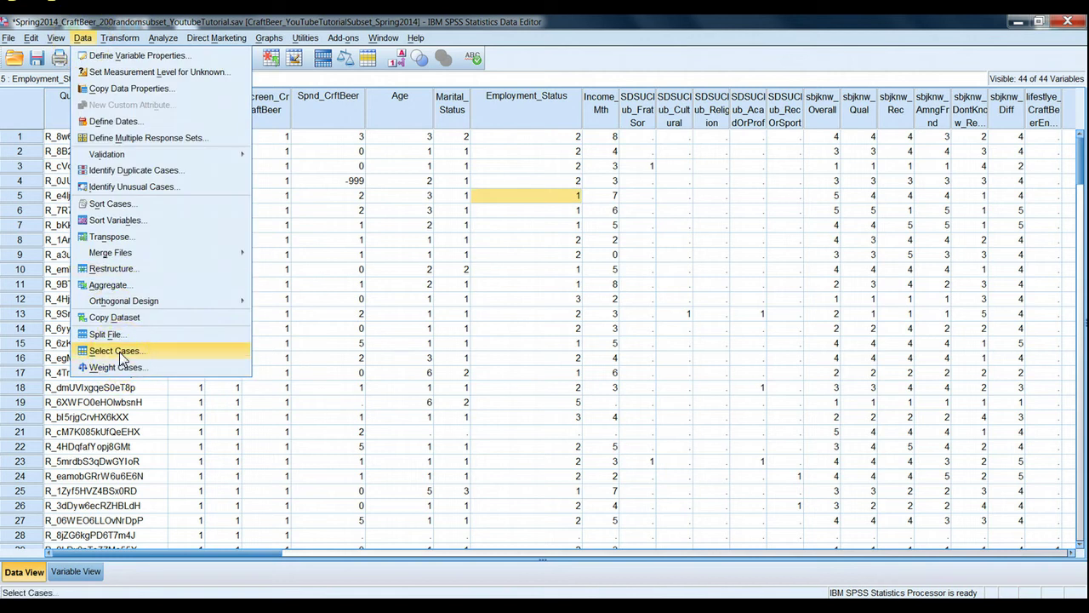
{"action": "left_click", "coordinate": [432, 225]}
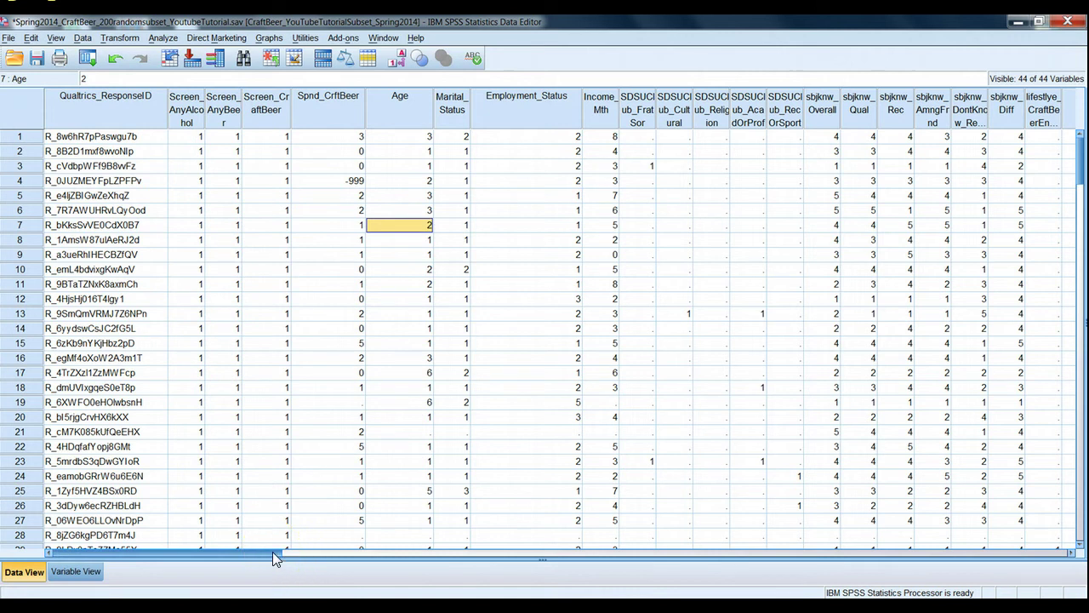
{"action": "left_click", "coordinate": [85, 572]}
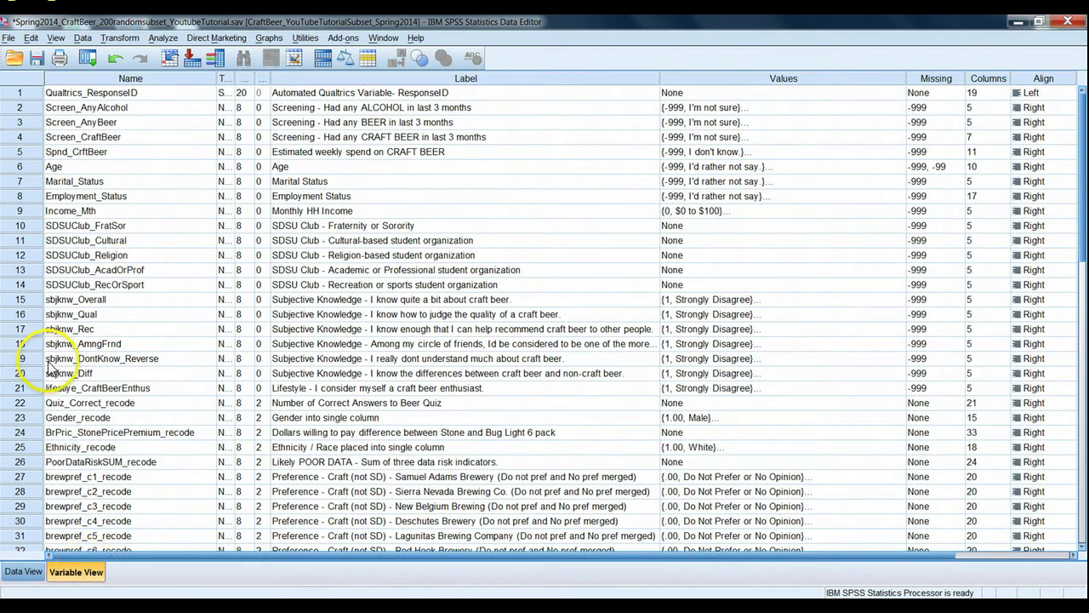
{"action": "left_click", "coordinate": [78, 417]}
{"action": "left_click", "coordinate": [35, 421]}
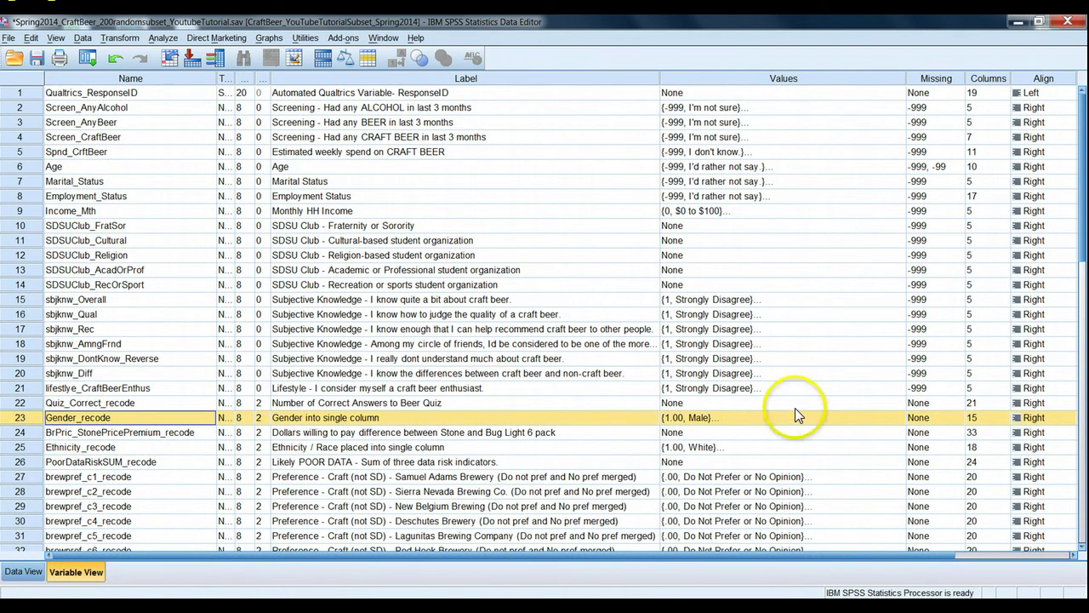
{"action": "left_click", "coordinate": [889, 417]}
{"action": "left_click", "coordinate": [898, 418]}
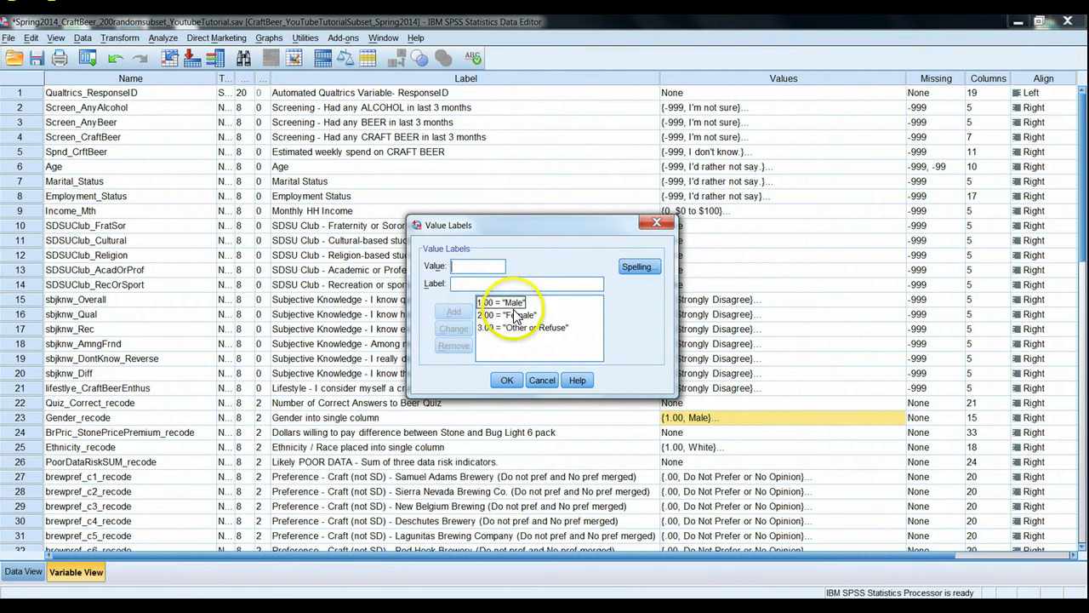
{"action": "left_click", "coordinate": [547, 383]}
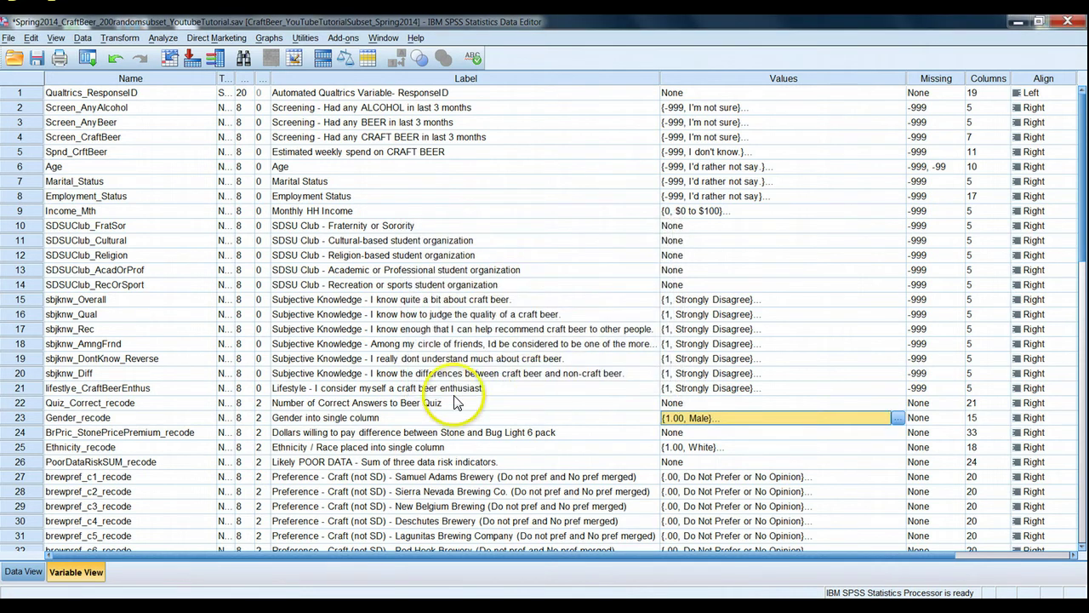
Step: Open Data > Select Cases and choose 'If condition is satisfied'
{"action": "left_click", "coordinate": [84, 39]}
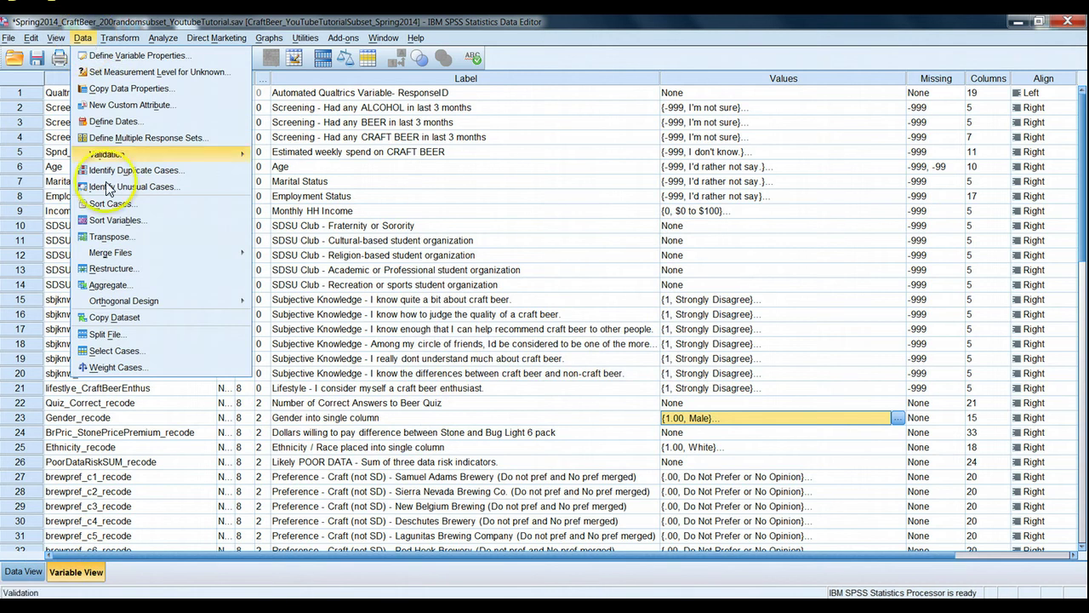
{"action": "left_click", "coordinate": [138, 358]}
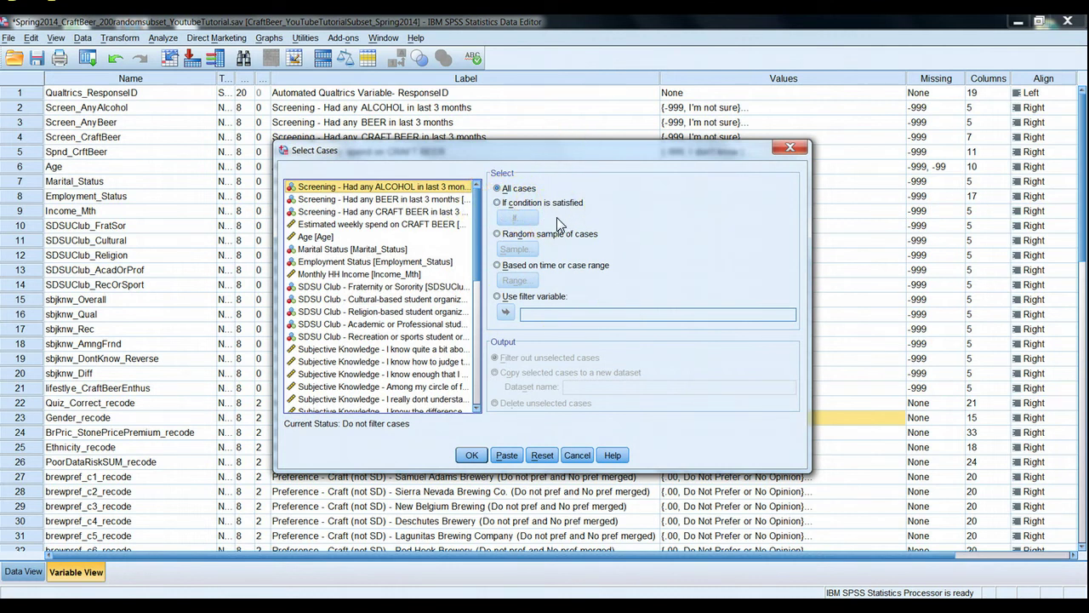
{"action": "left_click", "coordinate": [498, 205]}
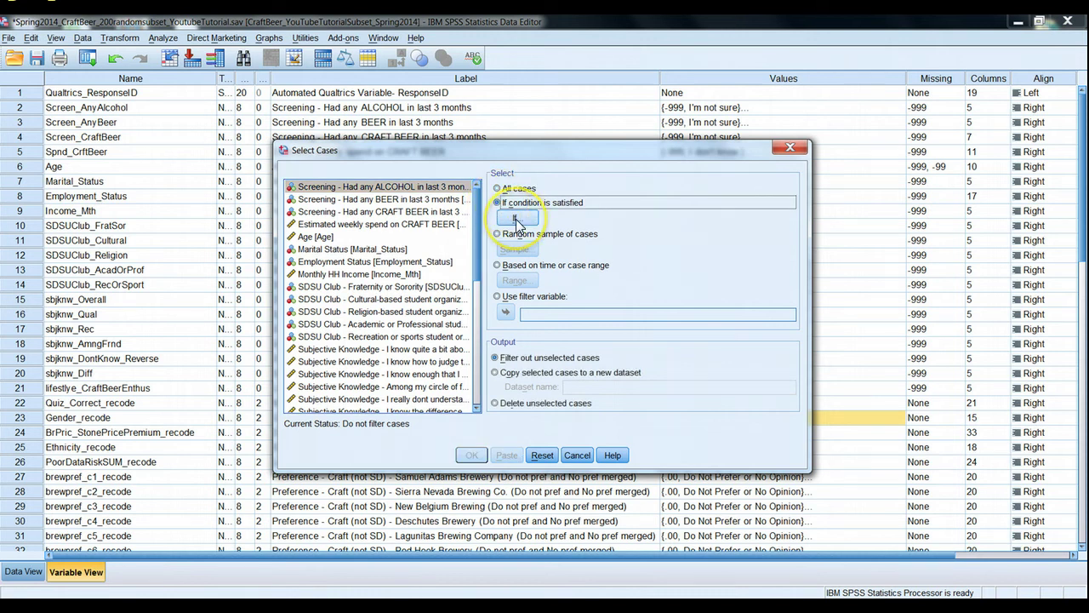
Step: In the If dialog, list variables by name and enter the condition Gender_recode=1
{"action": "left_click", "coordinate": [516, 220]}
{"action": "right_click", "coordinate": [238, 274]}
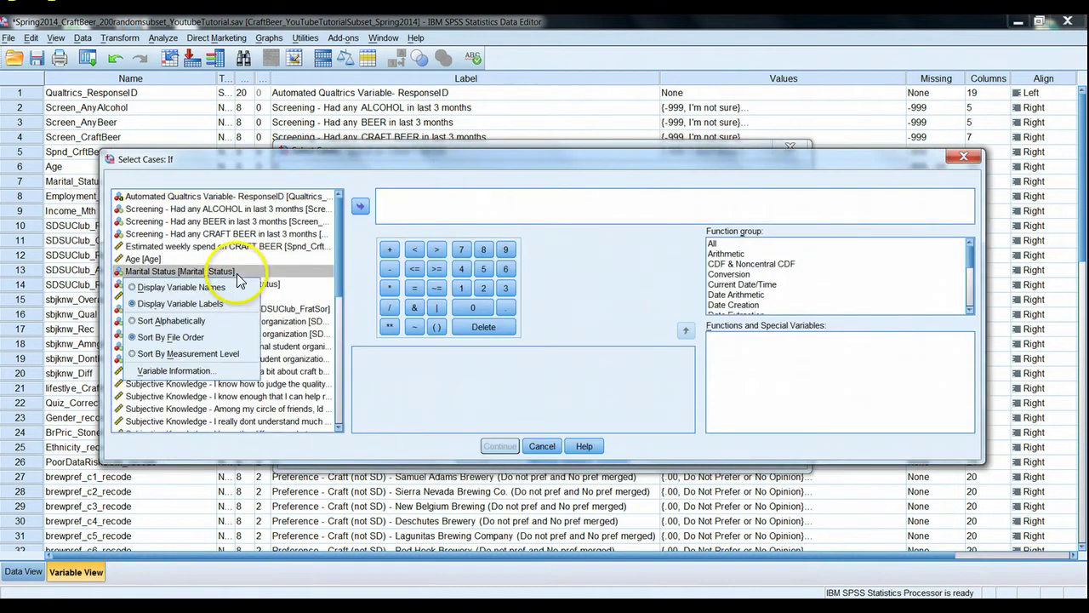
{"action": "left_click", "coordinate": [227, 287]}
{"action": "right_click", "coordinate": [194, 234]}
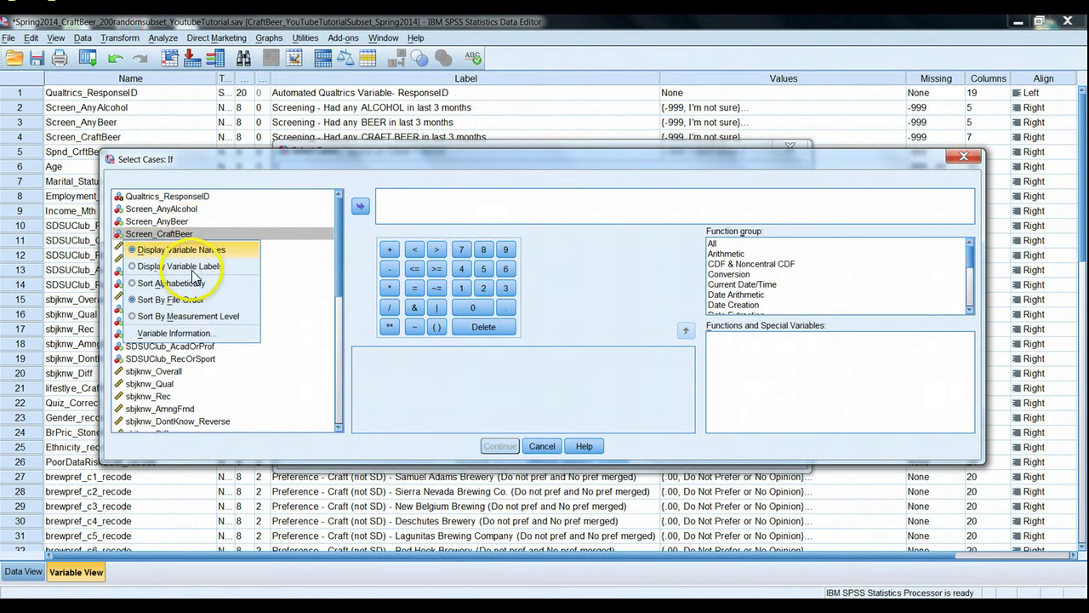
{"action": "left_click", "coordinate": [194, 268]}
{"action": "right_click", "coordinate": [166, 246]}
{"action": "left_click", "coordinate": [181, 260]}
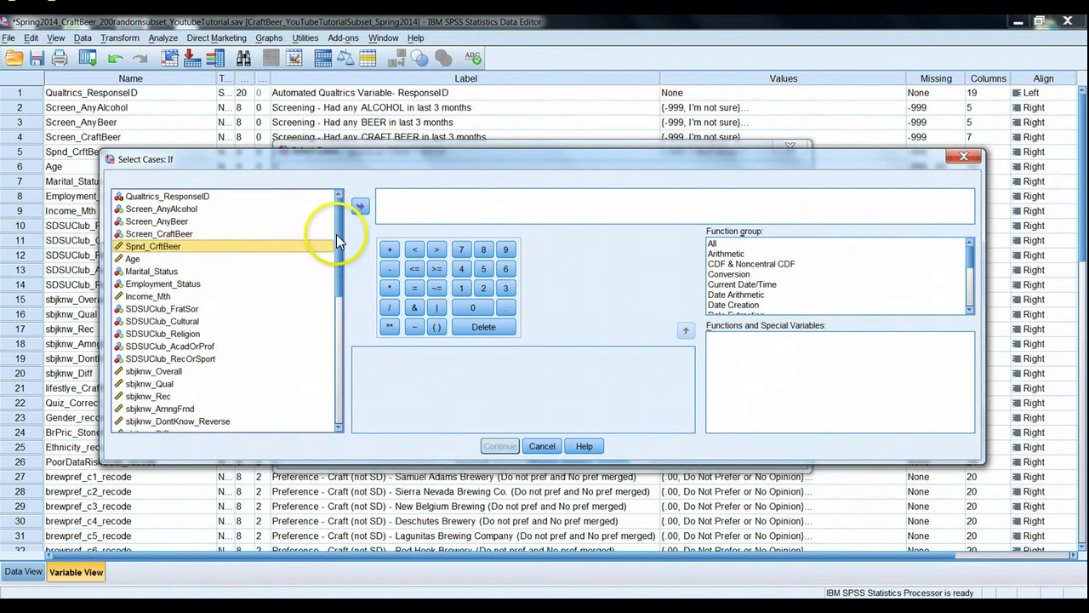
{"action": "left_click_drag", "start_coordinate": [337, 238], "coordinate": [339, 314]}
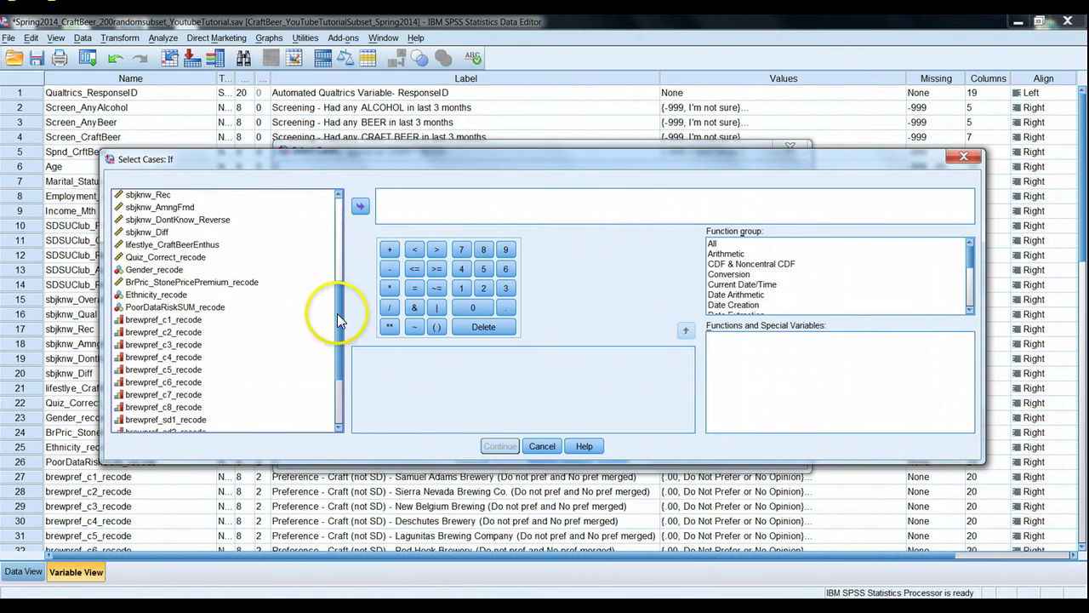
{"action": "double_click", "coordinate": [175, 271]}
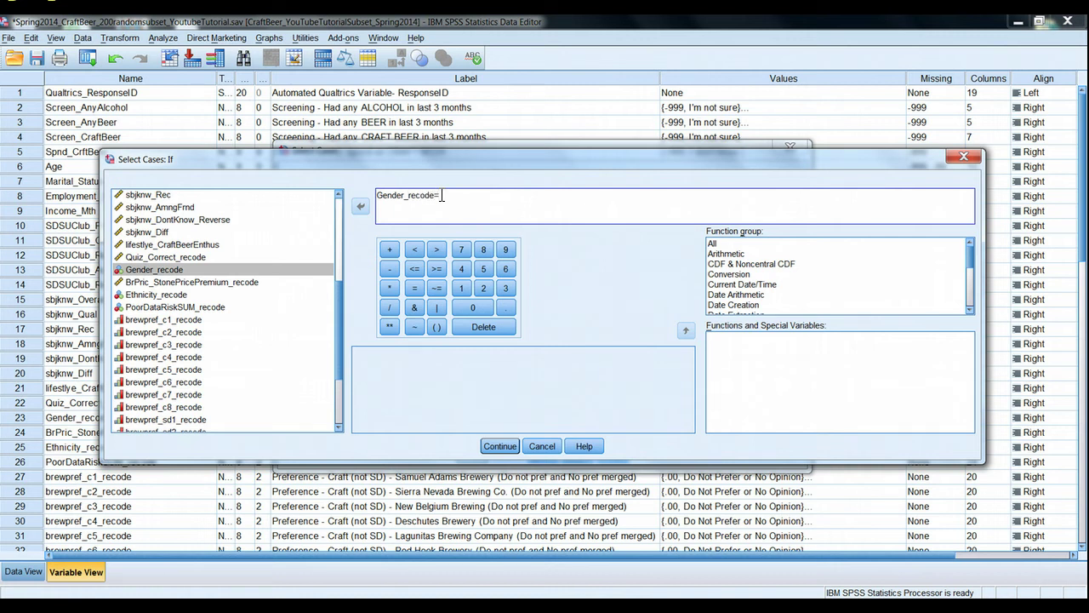
{"action": "type", "text": "1"}
{"action": "left_click", "coordinate": [512, 450]}
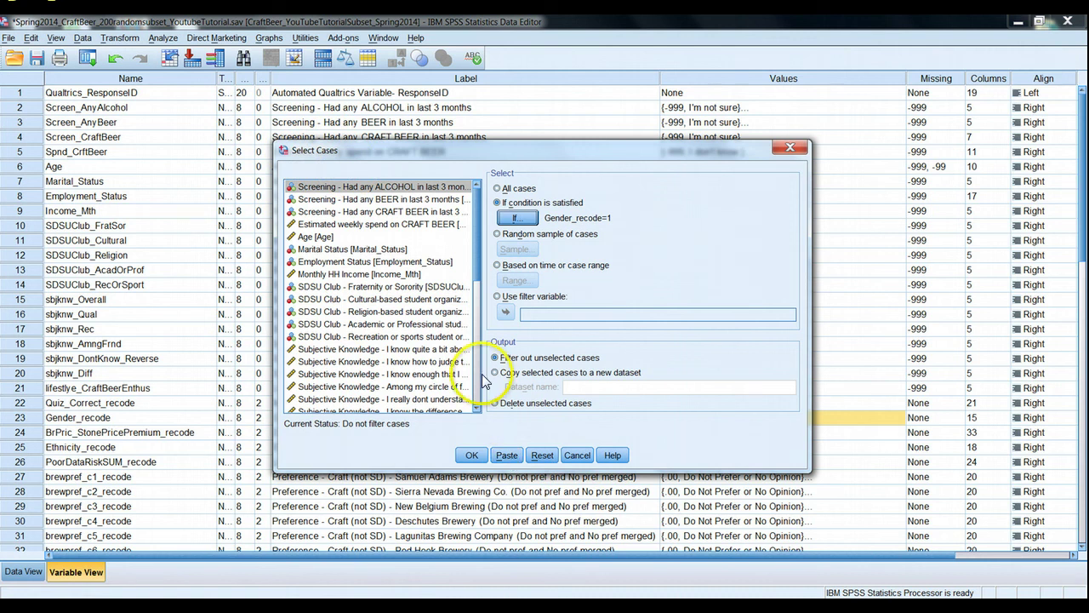
Step: Apply the Gender_recode=1 filter, review its FILTER syntax, and return to the Data Editor
{"action": "left_click", "coordinate": [477, 459]}
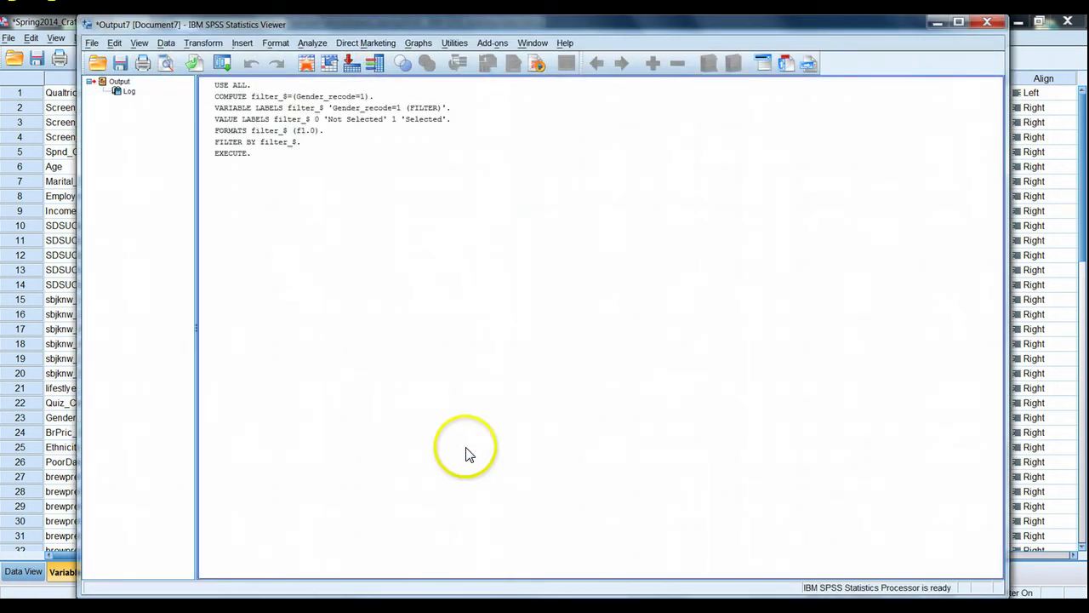
{"action": "left_click", "coordinate": [235, 87]}
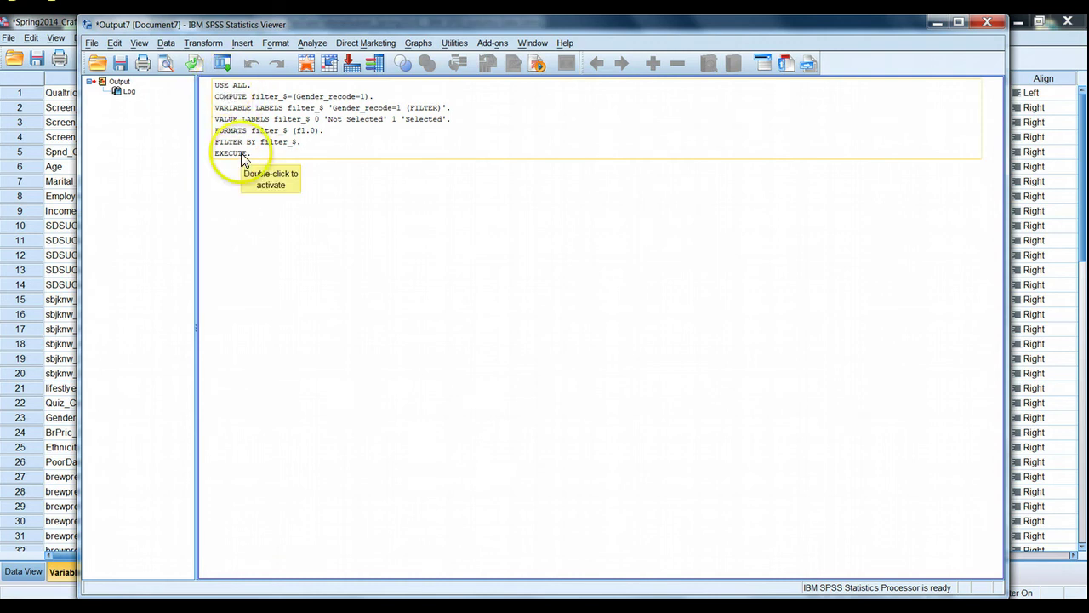
{"action": "left_click", "coordinate": [940, 25]}
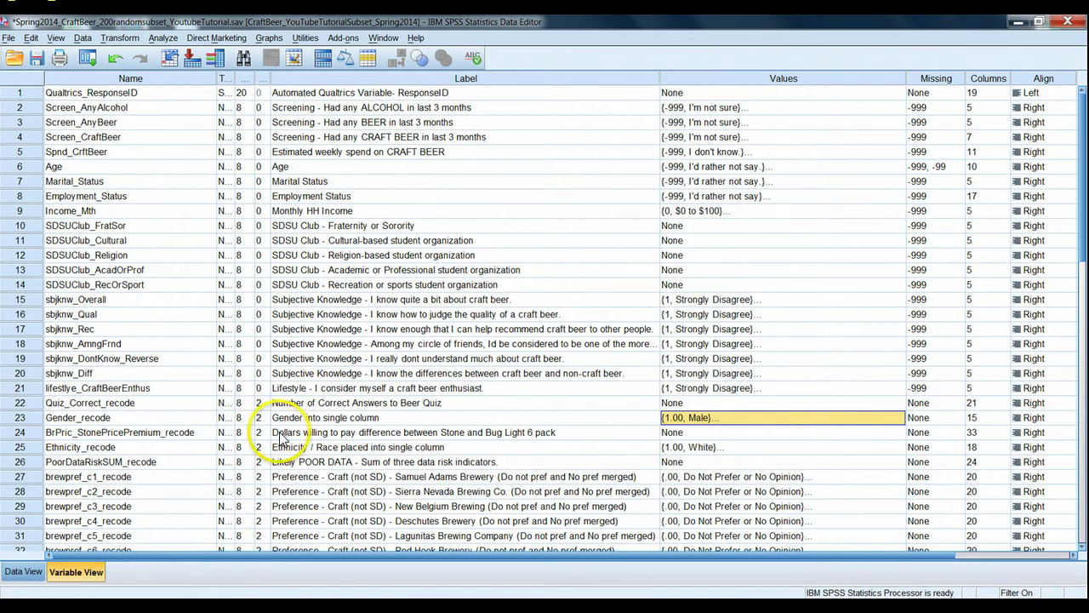
{"action": "left_click", "coordinate": [23, 571]}
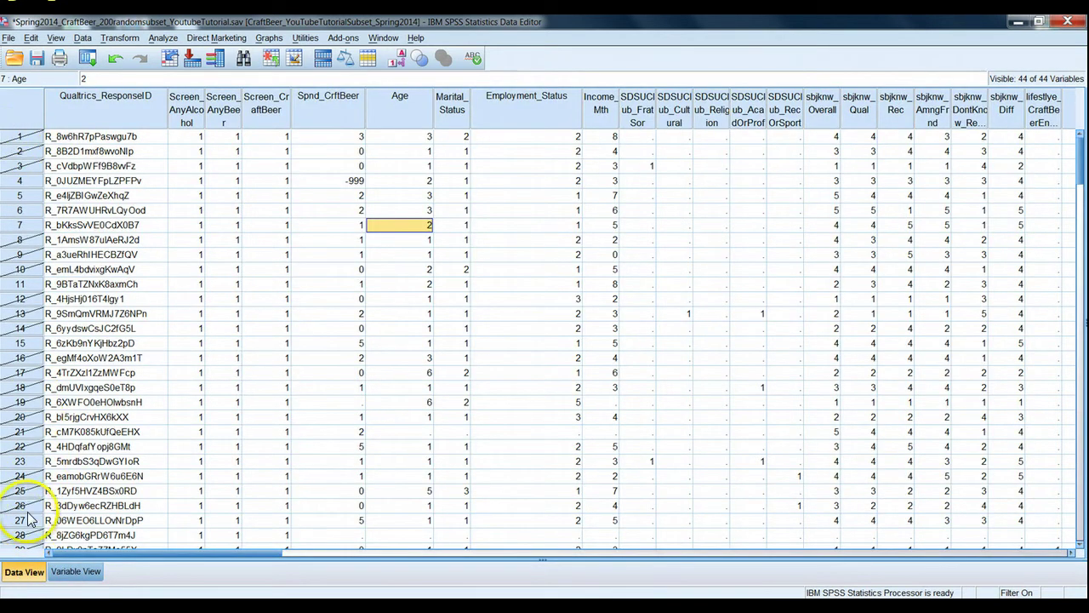
{"action": "left_click", "coordinate": [21, 402]}
{"action": "left_click", "coordinate": [21, 373]}
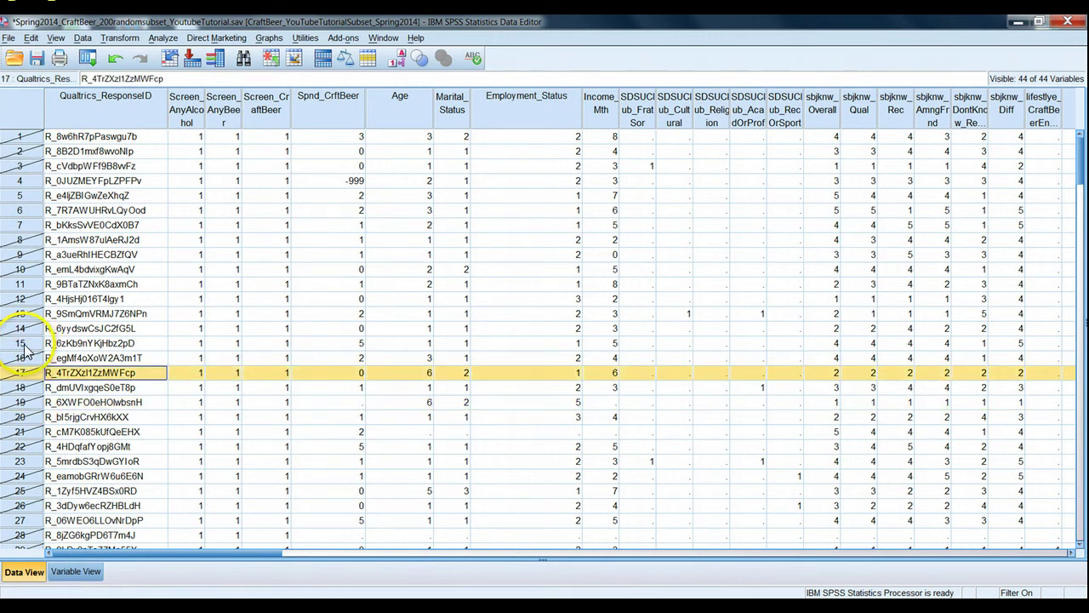
{"action": "left_click_drag", "start_coordinate": [21, 181], "coordinate": [19, 225]}
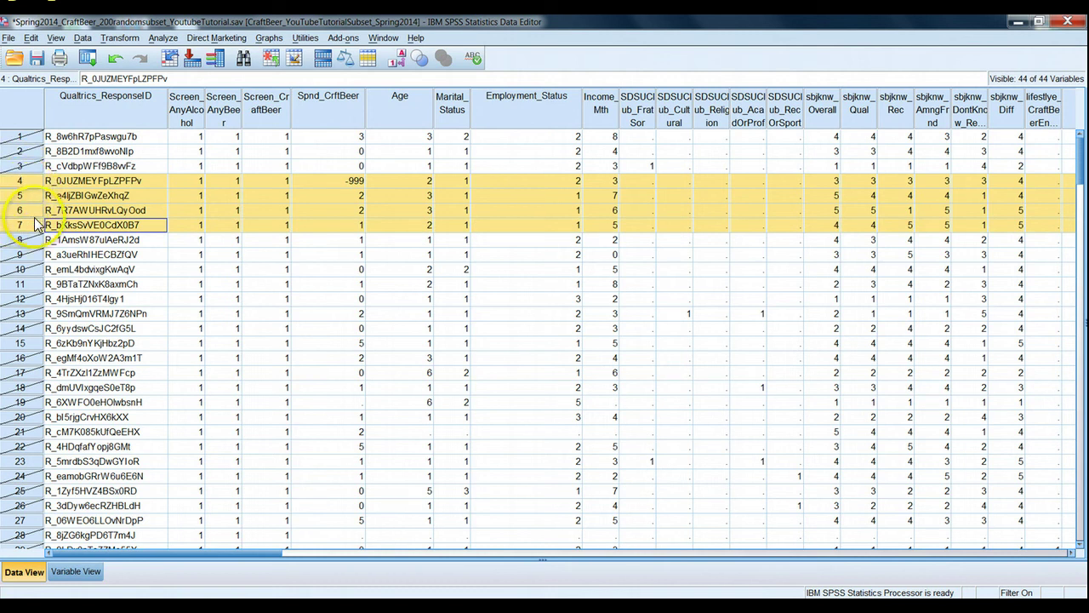
{"action": "left_click_drag", "start_coordinate": [244, 553], "coordinate": [407, 582]}
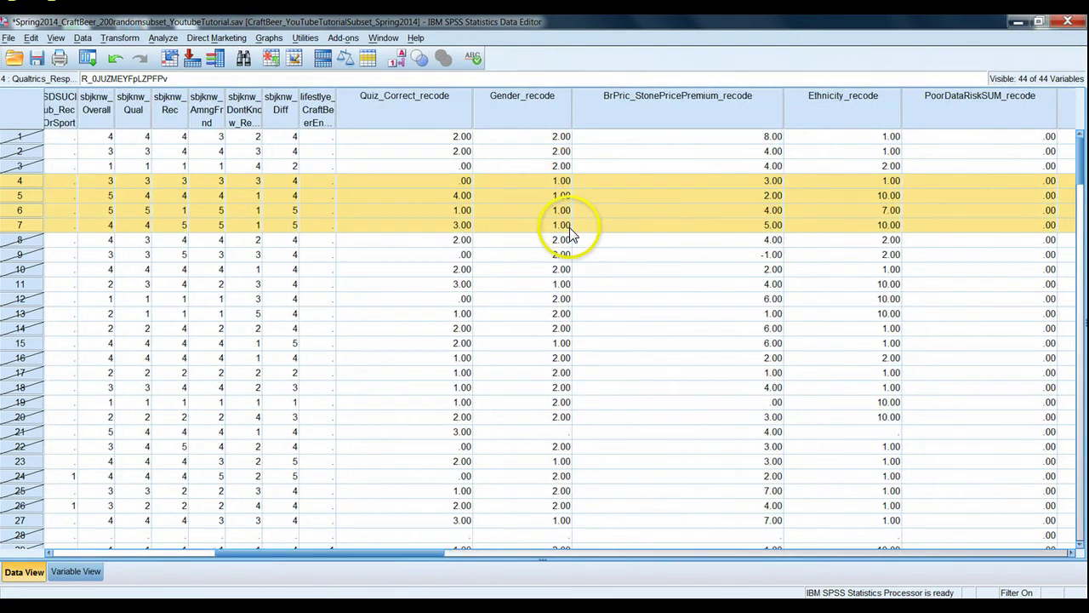
{"action": "left_click_drag", "start_coordinate": [366, 554], "coordinate": [197, 545]}
{"action": "left_click", "coordinate": [184, 227]}
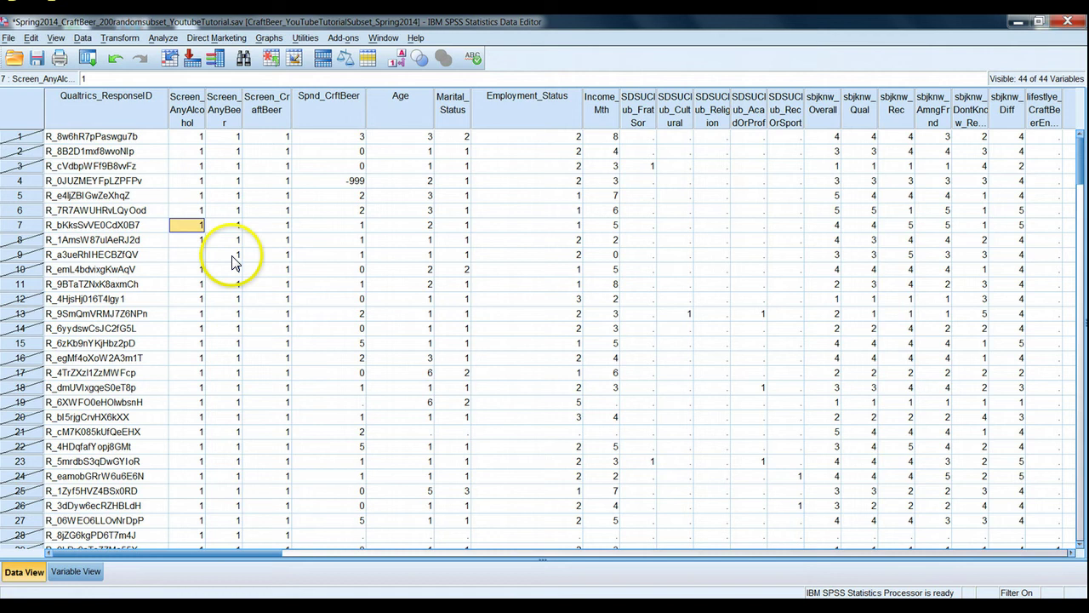
Step: Run Frequencies on Gender_recode and Quiz_Correct_recode, with variables listed by name
{"action": "left_click", "coordinate": [164, 39]}
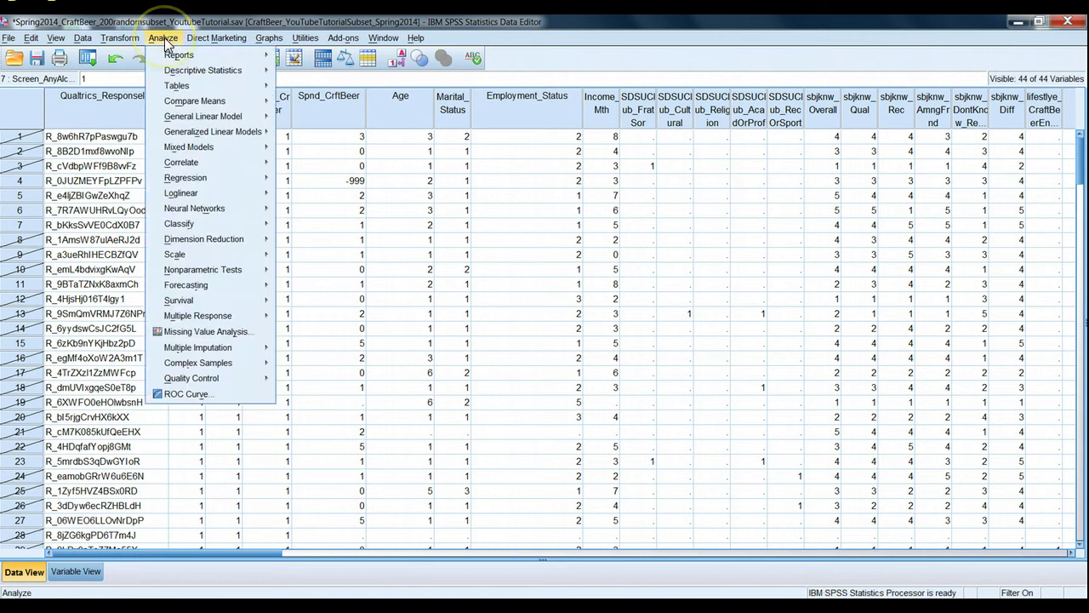
{"action": "mouse_move", "coordinate": [181, 72]}
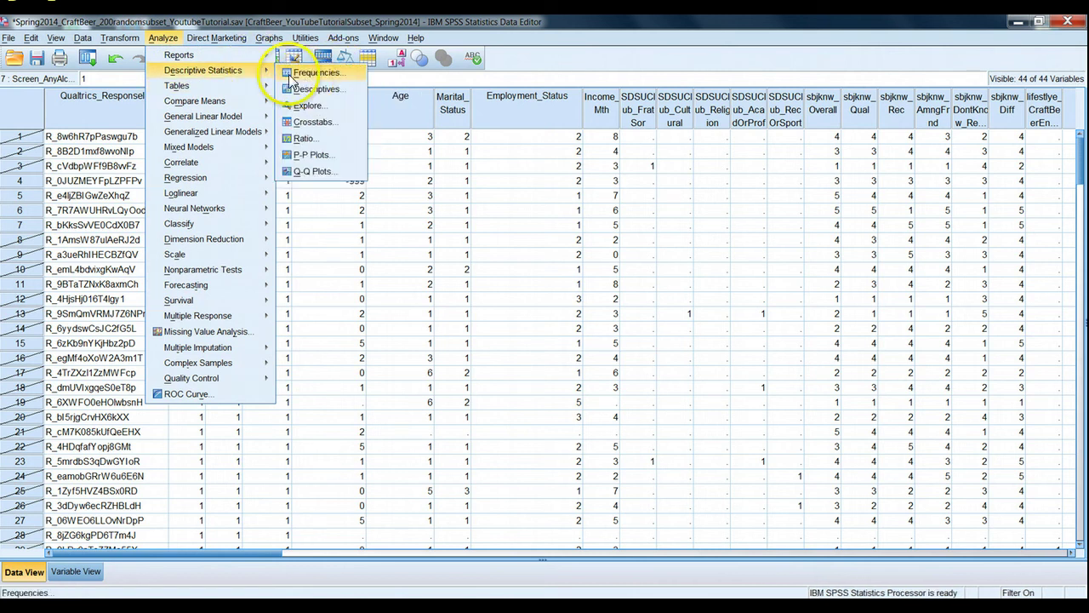
{"action": "left_click", "coordinate": [356, 76]}
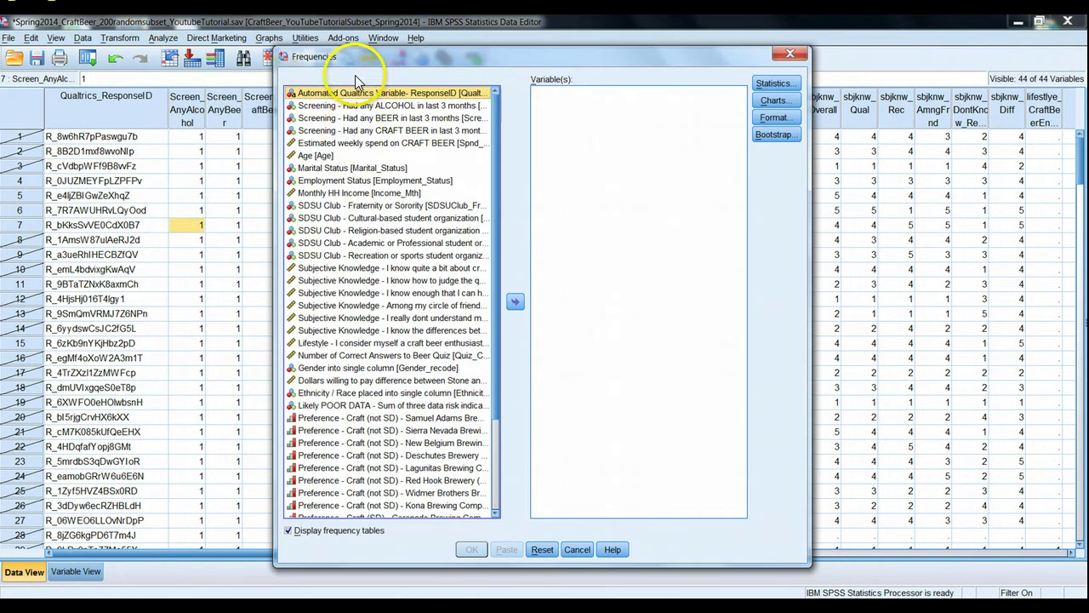
{"action": "right_click", "coordinate": [354, 158]}
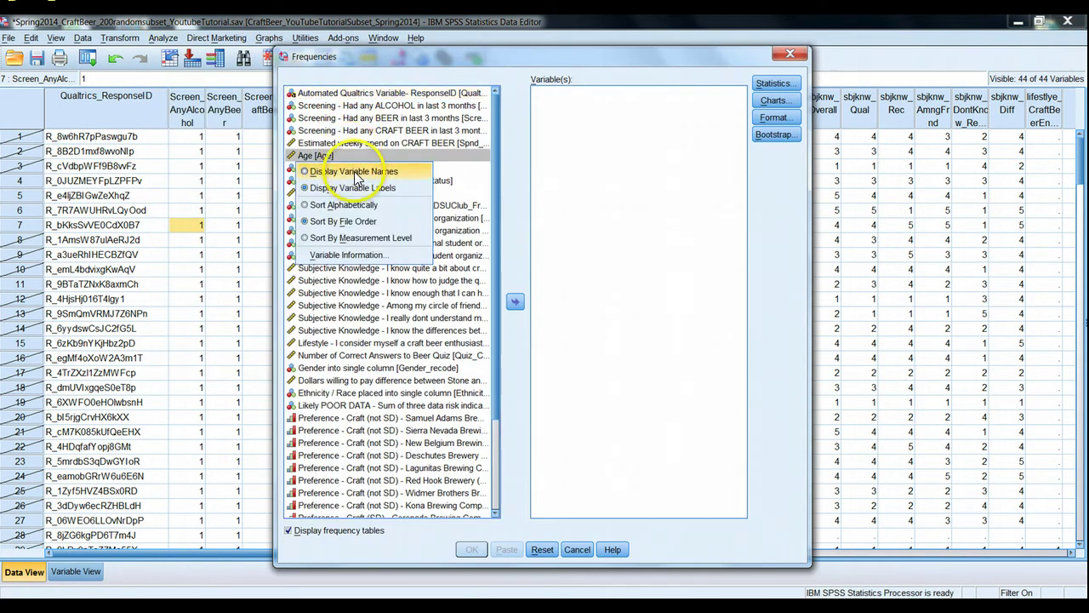
{"action": "left_click", "coordinate": [351, 171]}
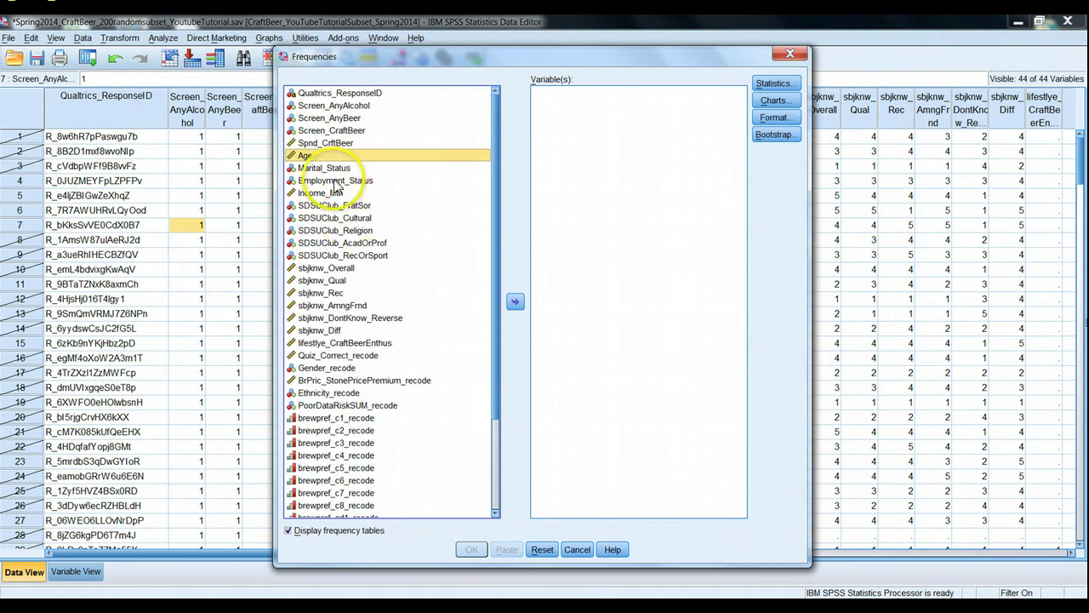
{"action": "left_click", "coordinate": [334, 369]}
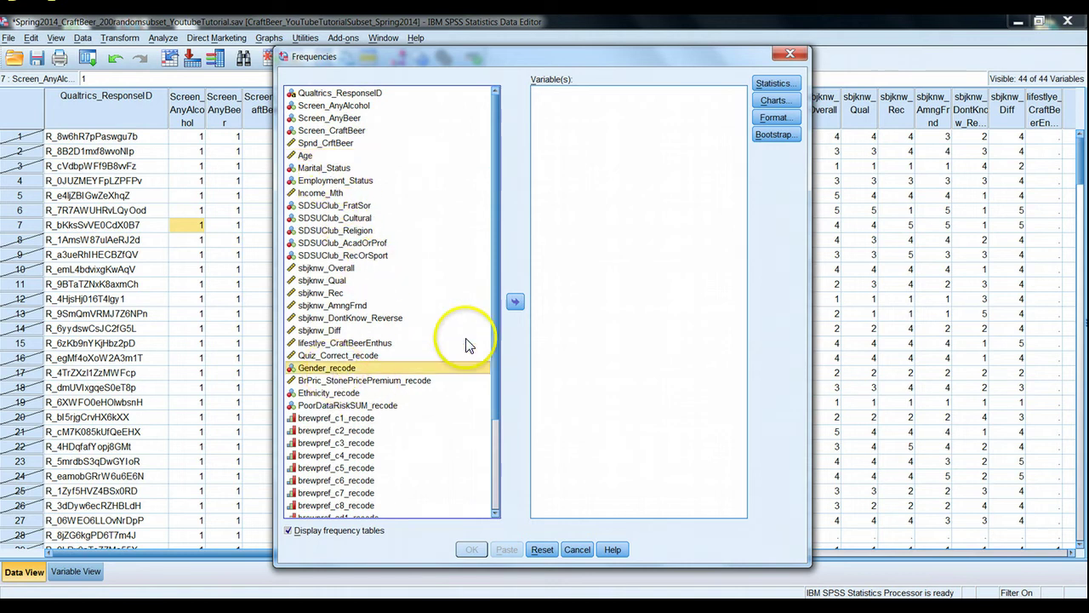
{"action": "left_click", "coordinate": [517, 302]}
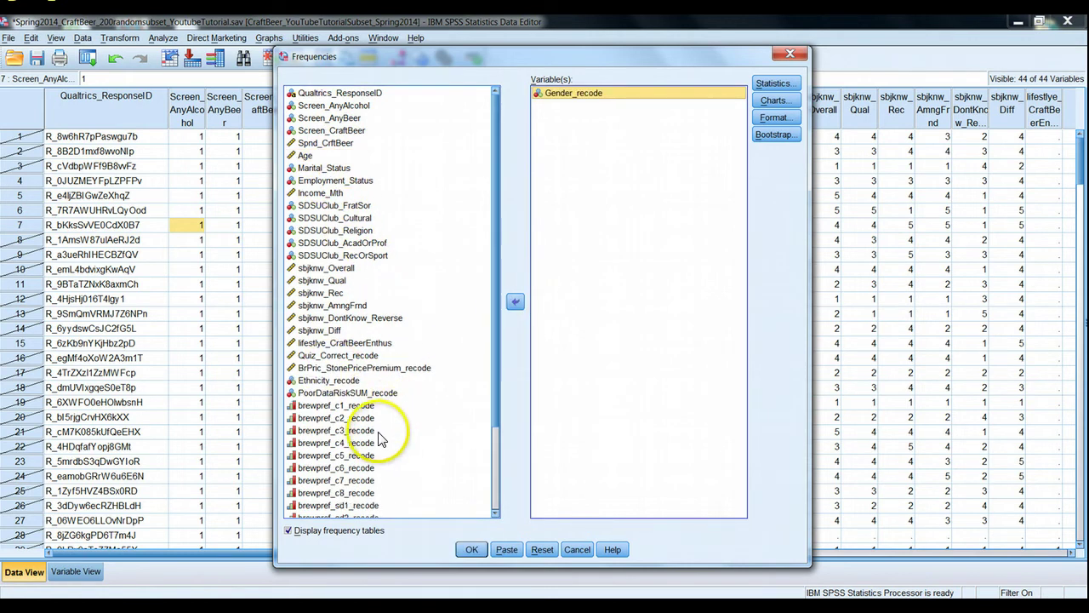
{"action": "left_click", "coordinate": [335, 357]}
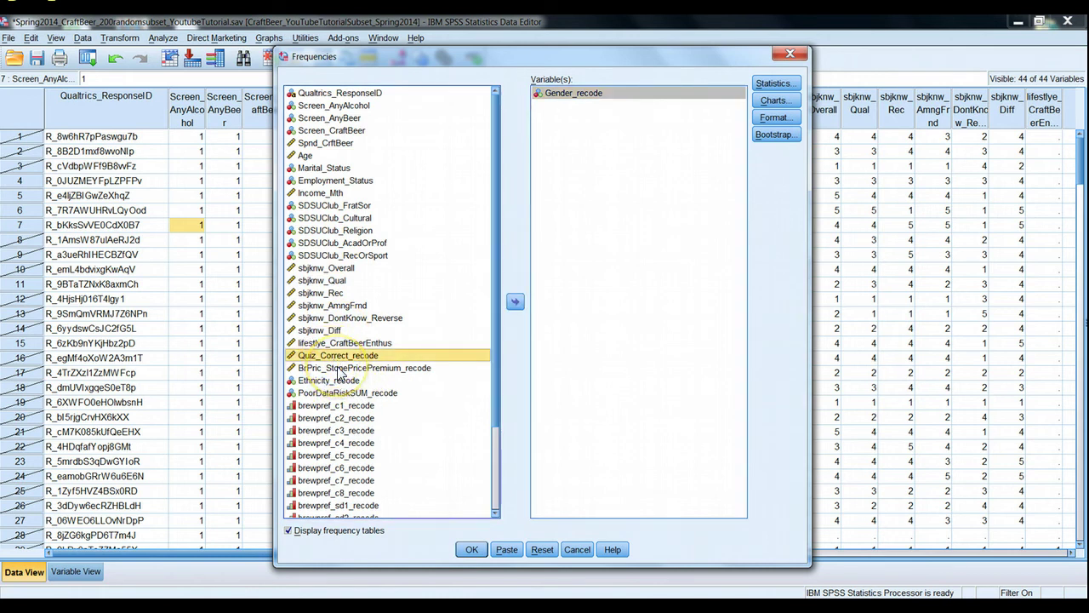
{"action": "left_click", "coordinate": [513, 303]}
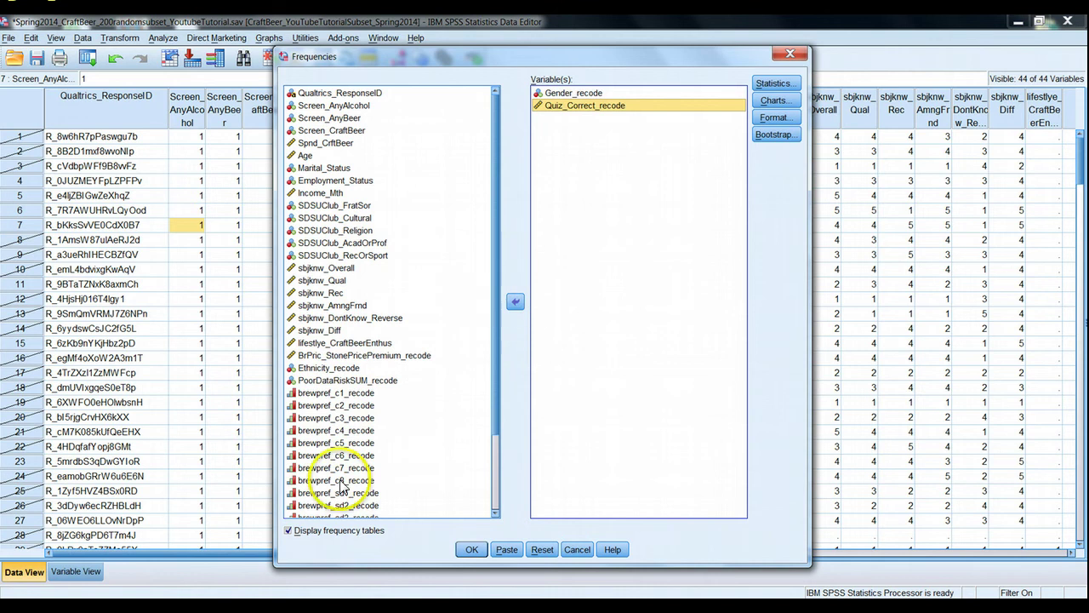
{"action": "left_click", "coordinate": [471, 550]}
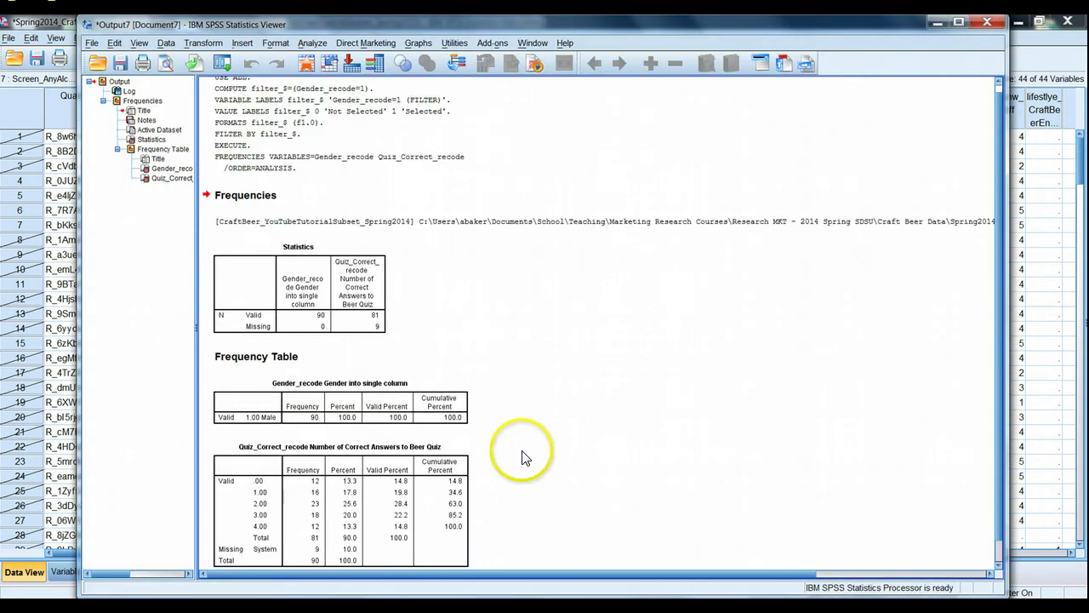
Step: Inspect the Gender_recode frequency table, then minimize the Viewer to return to the data grid
{"action": "scroll", "coordinate": [524, 417], "scroll_direction": "down", "scroll_amount": 1}
{"action": "left_click", "coordinate": [244, 398]}
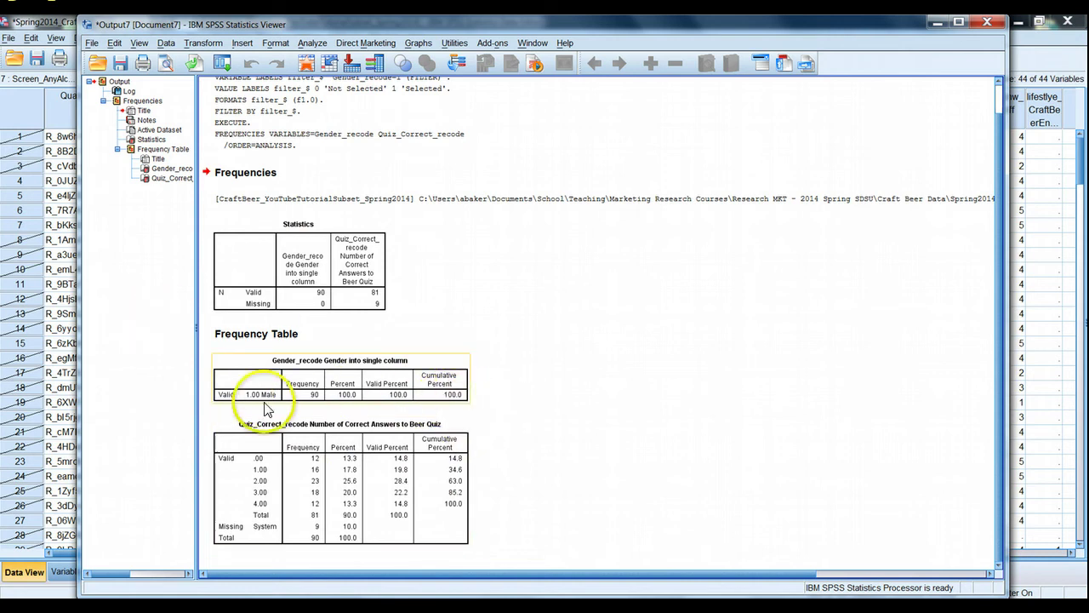
{"action": "left_click", "coordinate": [238, 338]}
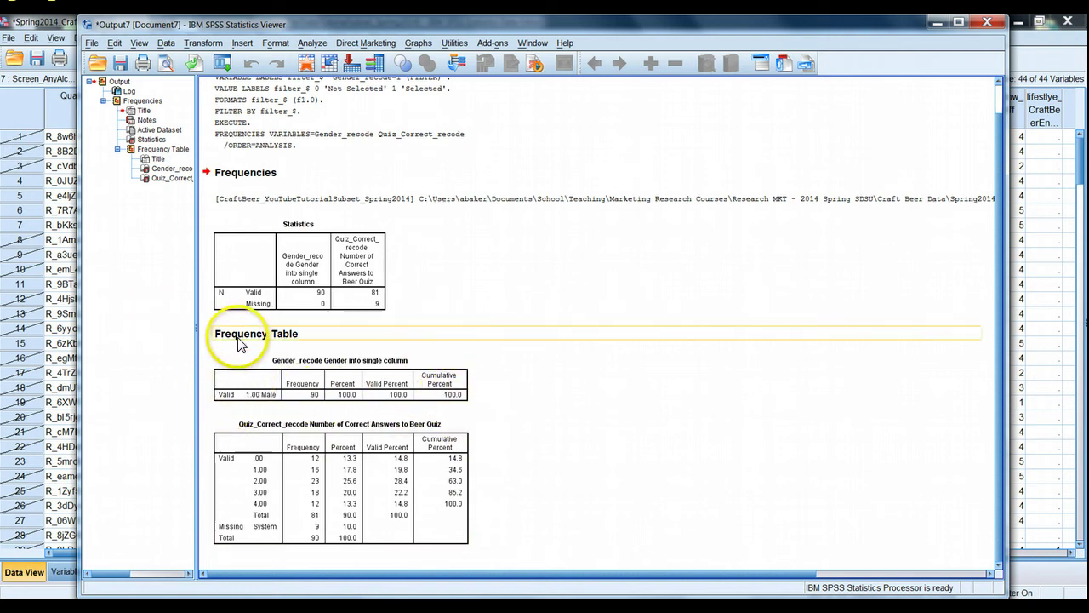
{"action": "left_click", "coordinate": [235, 388]}
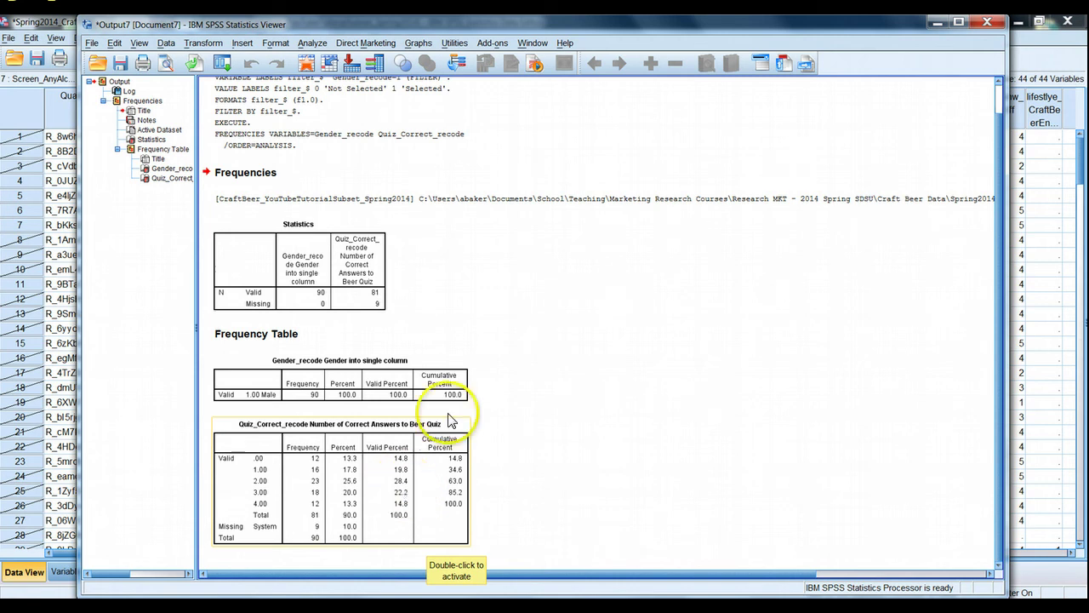
{"action": "left_click", "coordinate": [936, 23]}
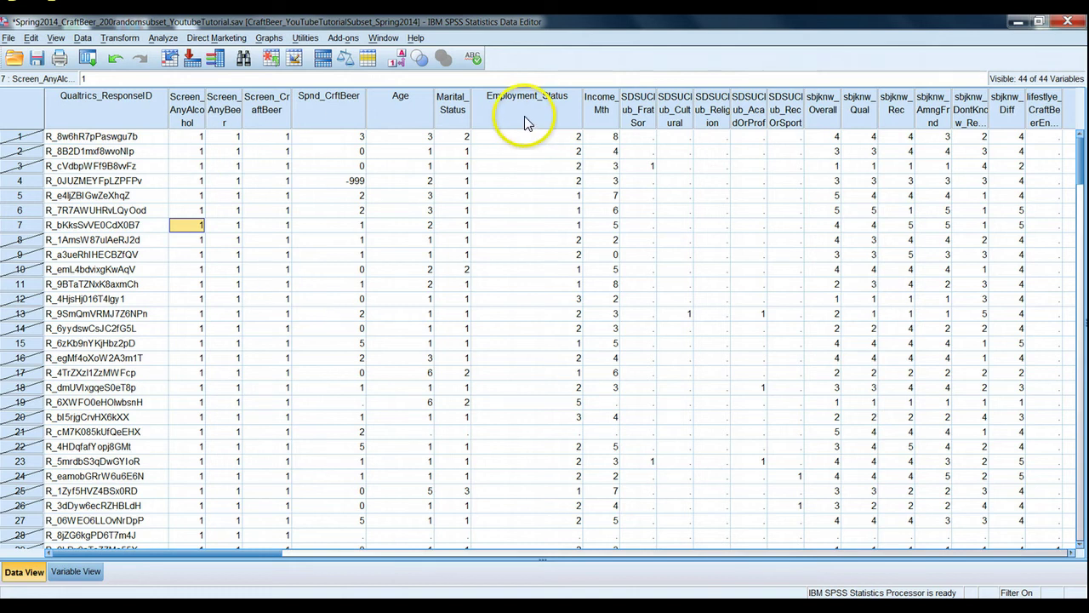
Step: Widen the Employment_Status column and toggle value labels to find the full-time code
{"action": "left_click", "coordinate": [545, 126]}
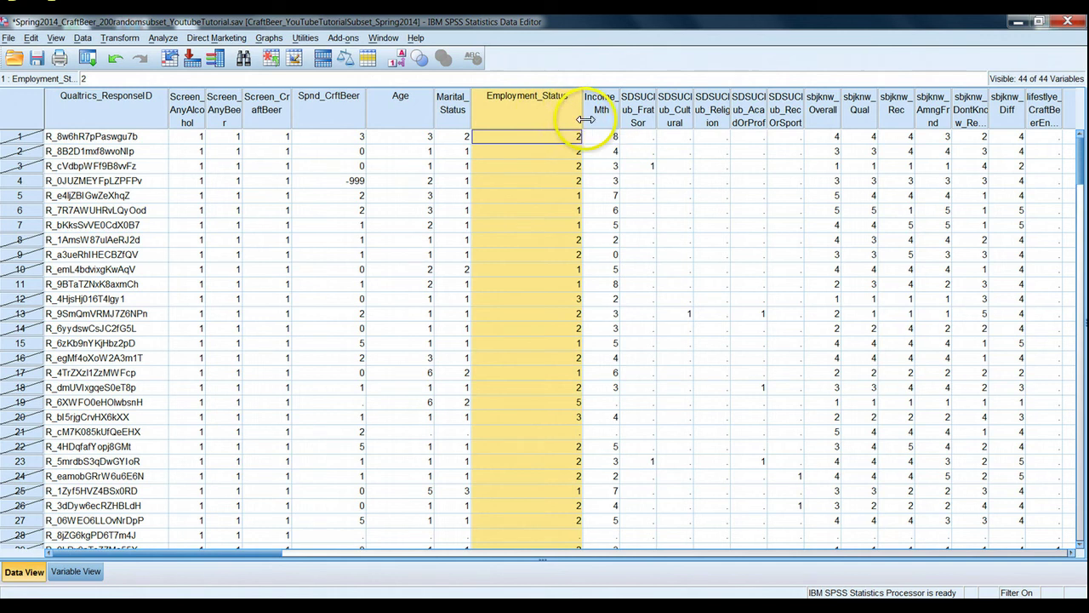
{"action": "left_click_drag", "start_coordinate": [582, 118], "coordinate": [615, 121]}
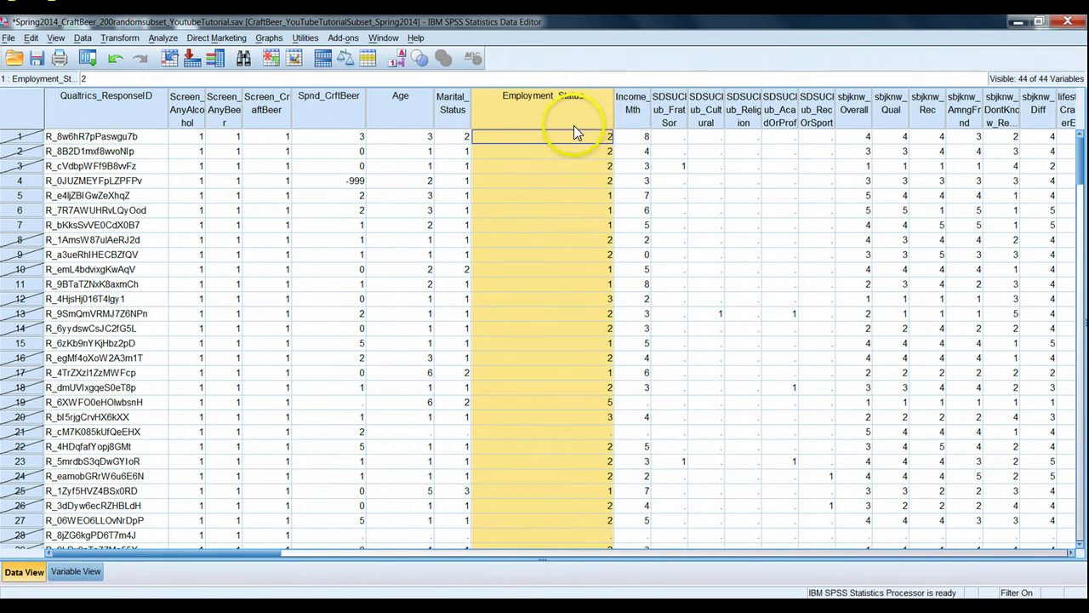
{"action": "left_click", "coordinate": [400, 61]}
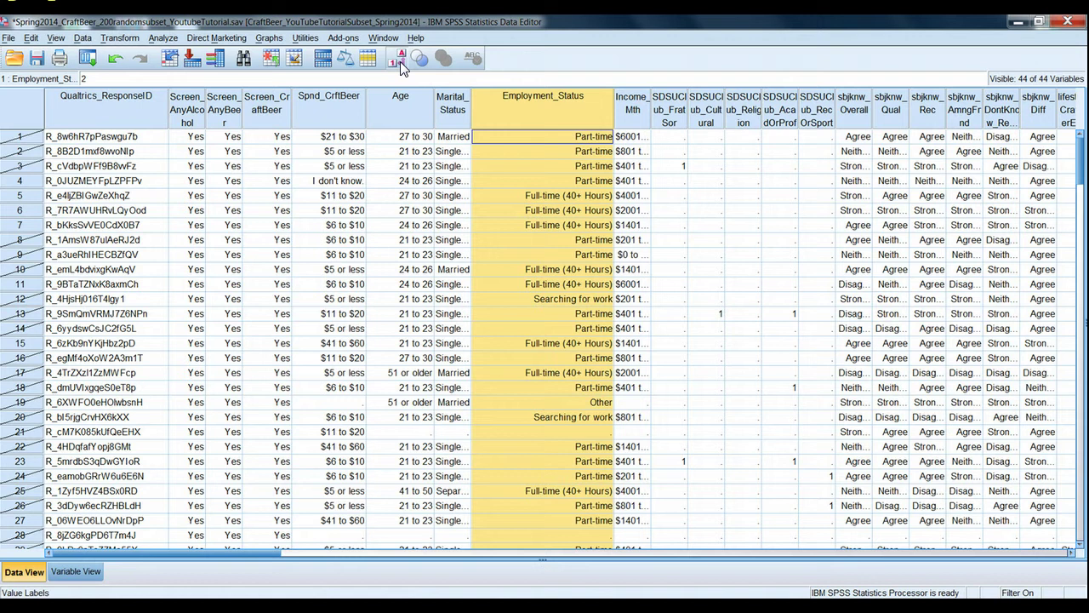
{"action": "left_click", "coordinate": [400, 61]}
{"action": "left_click", "coordinate": [400, 62]}
{"action": "left_click", "coordinate": [400, 61]}
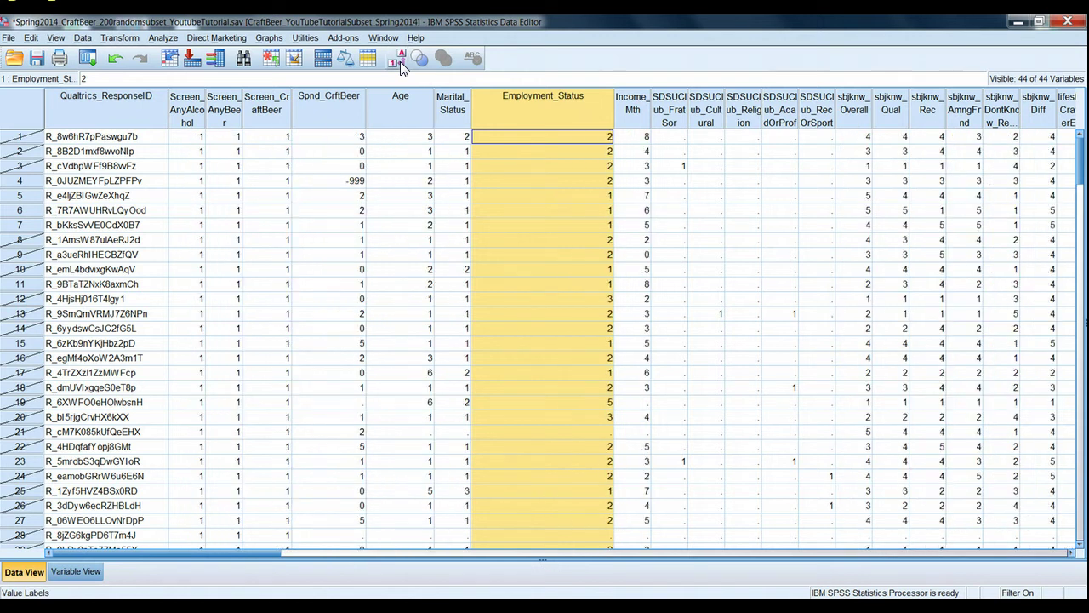
{"action": "left_click", "coordinate": [399, 61]}
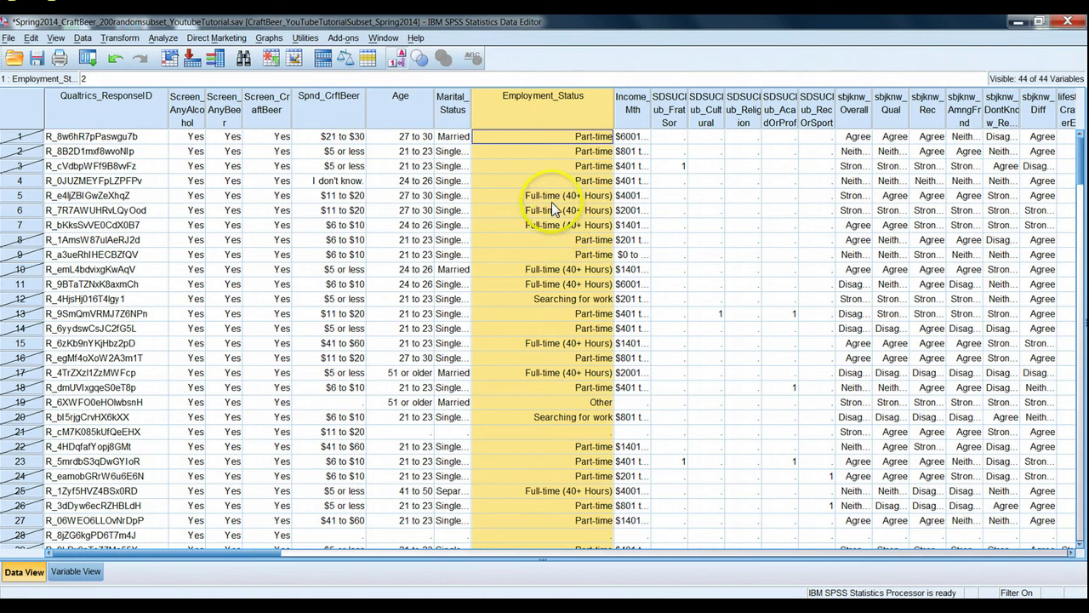
{"action": "left_click", "coordinate": [396, 58]}
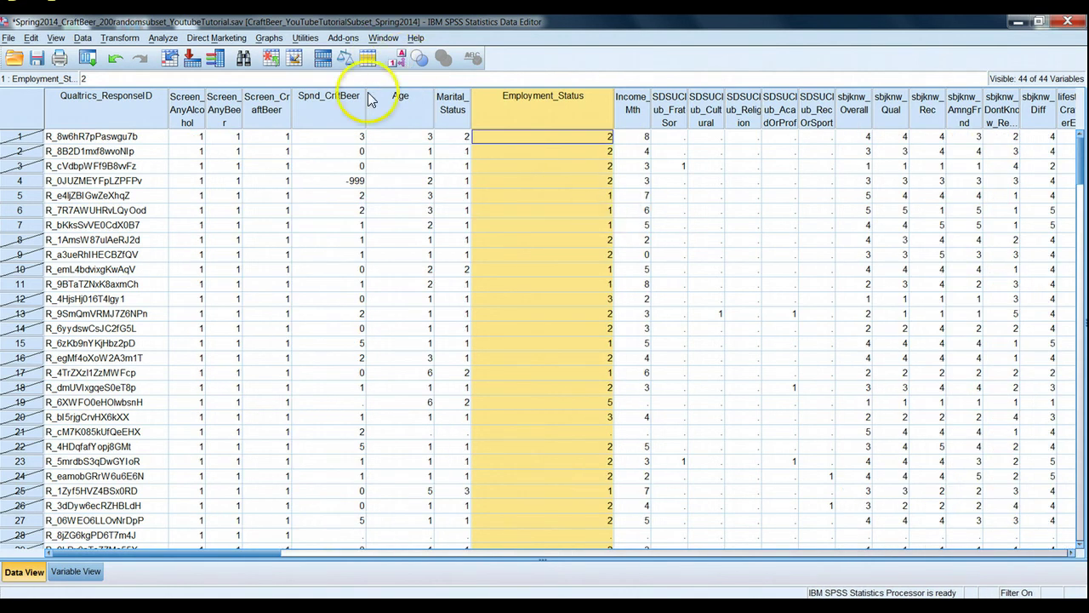
{"action": "left_click", "coordinate": [397, 58]}
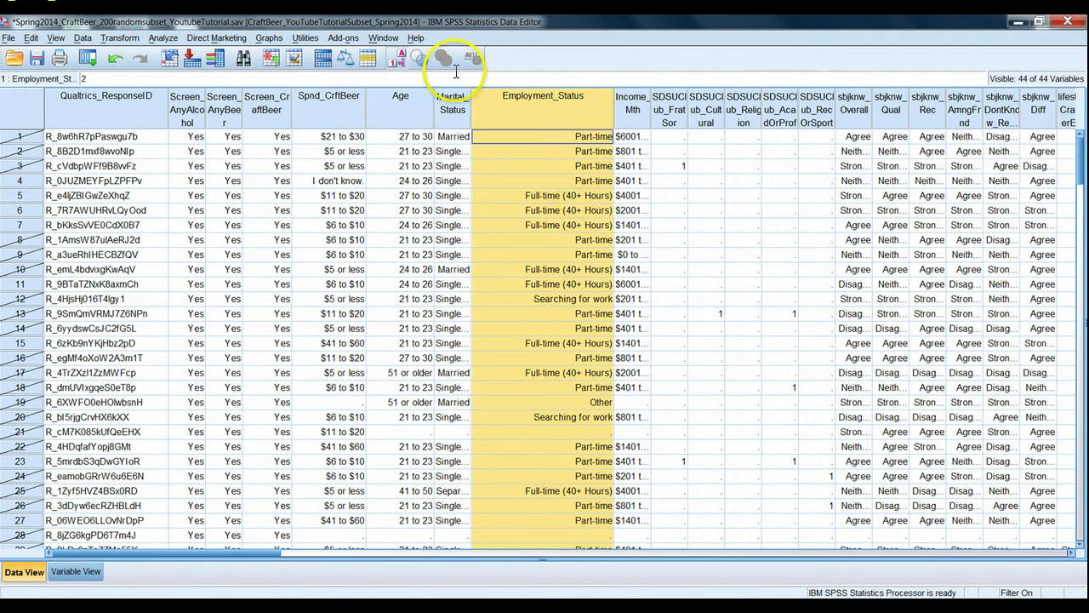
{"action": "left_click", "coordinate": [397, 58]}
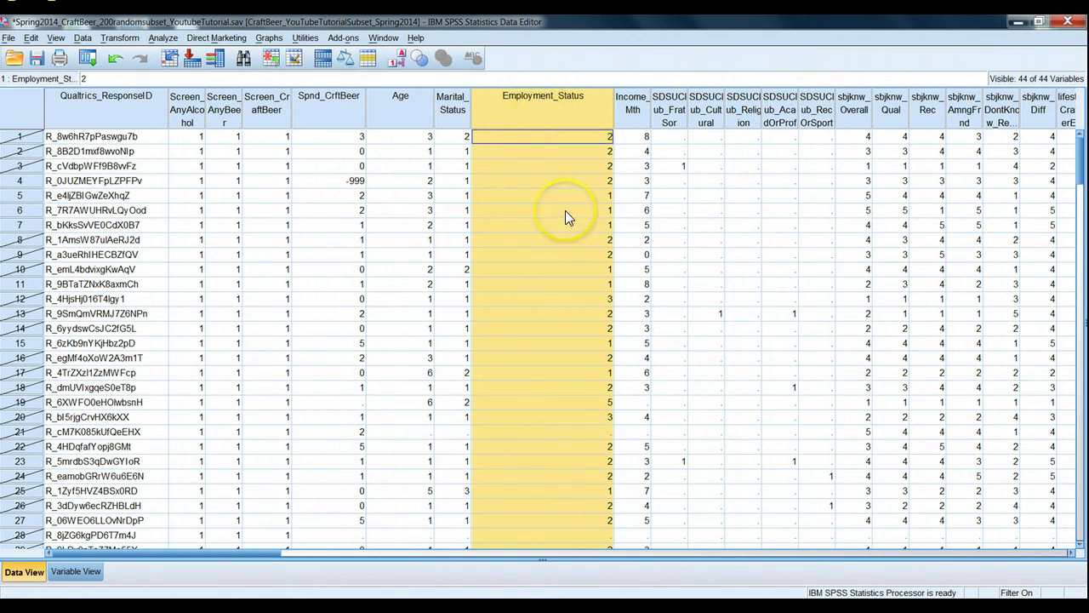
Step: Set Select Cases to All cases, apply it, and return to the data grid
{"action": "left_click", "coordinate": [84, 39]}
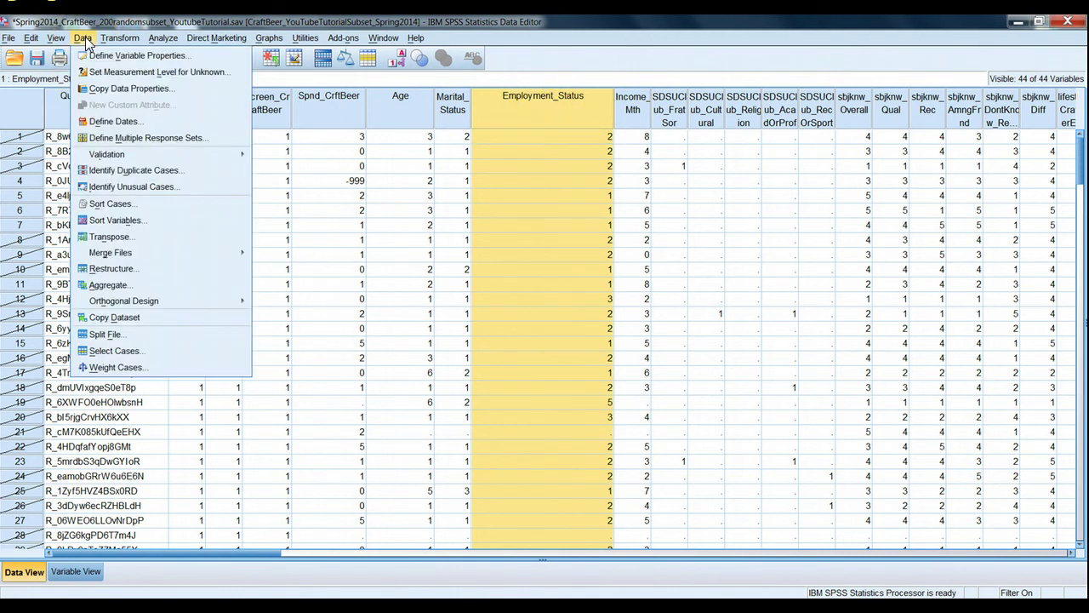
{"action": "left_click", "coordinate": [128, 353]}
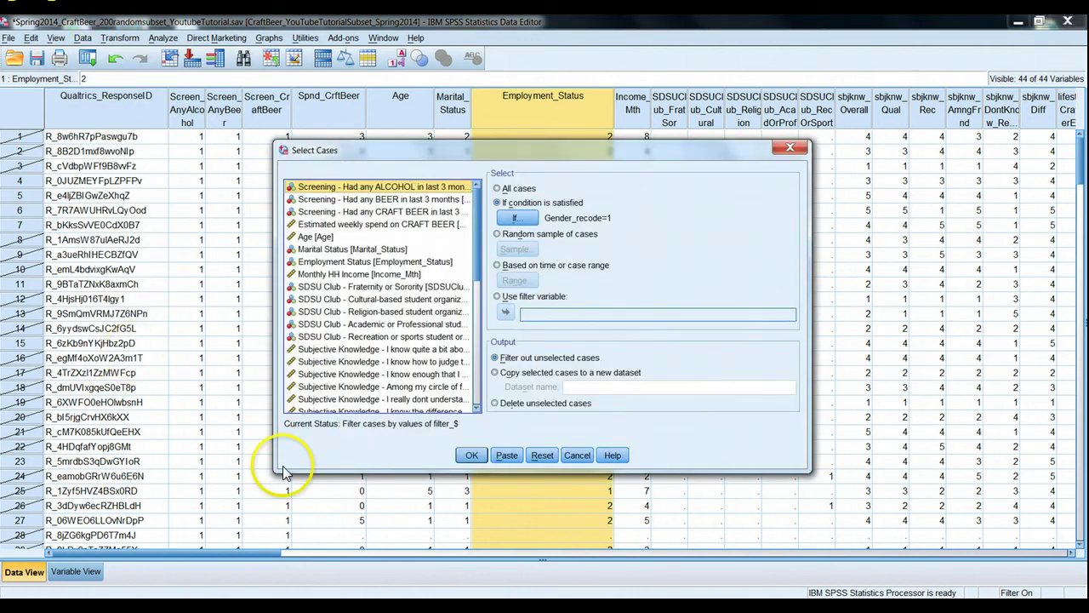
{"action": "left_click", "coordinate": [499, 191]}
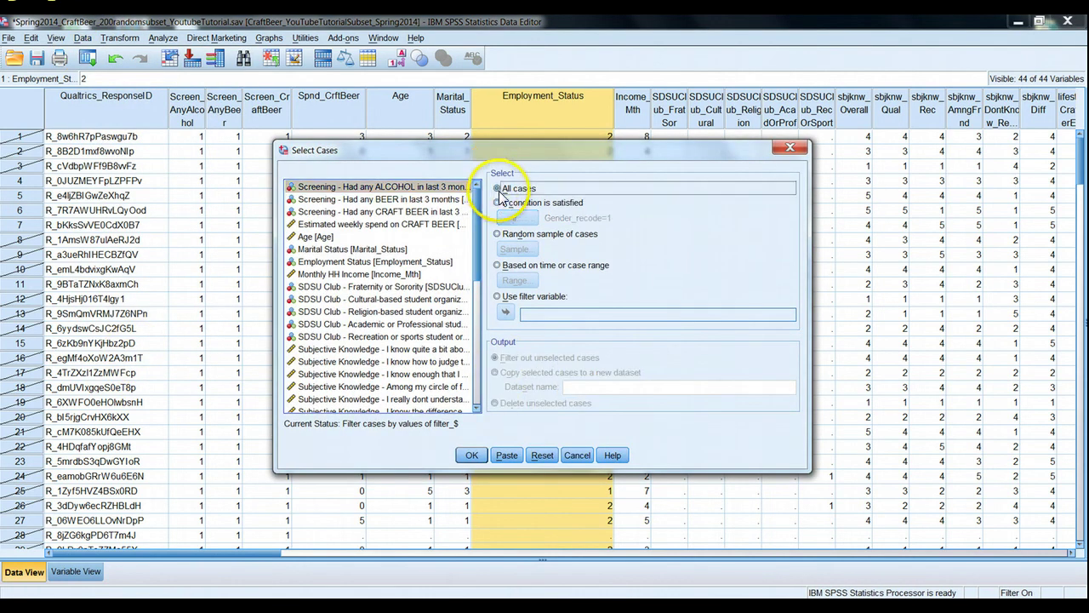
{"action": "left_click", "coordinate": [481, 455]}
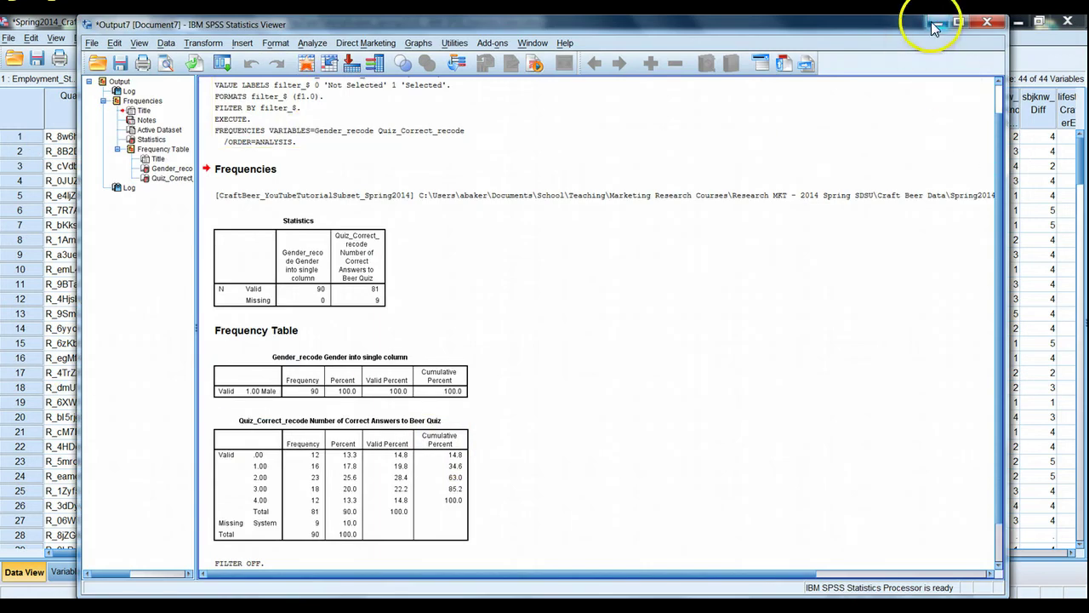
{"action": "left_click", "coordinate": [936, 23]}
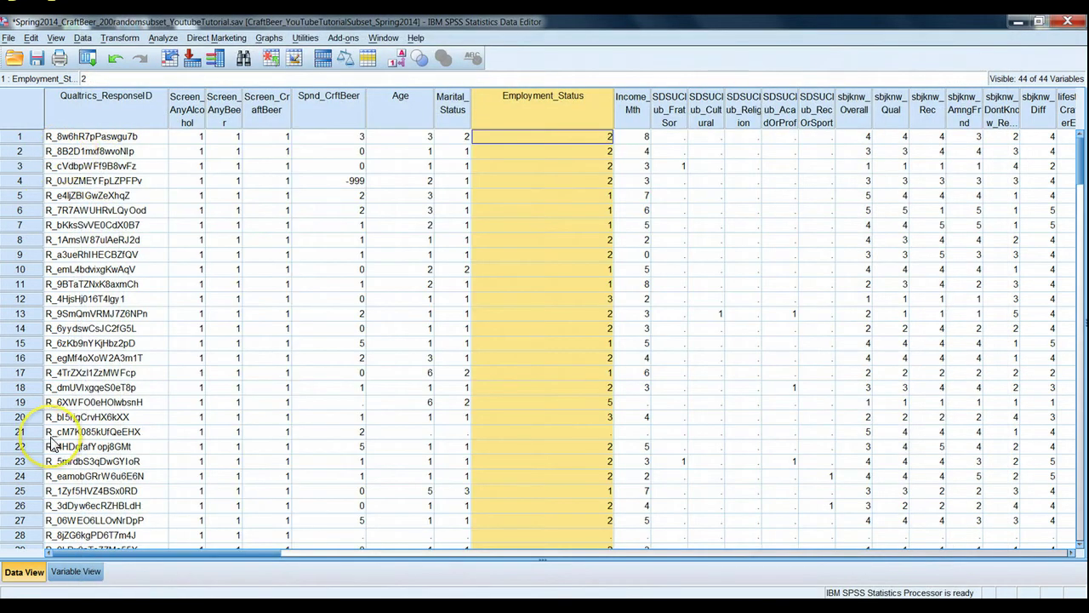
Step: Extend the selection condition to Gender_recode=1 & Employment_Status=1 and apply it
{"action": "left_click", "coordinate": [83, 39]}
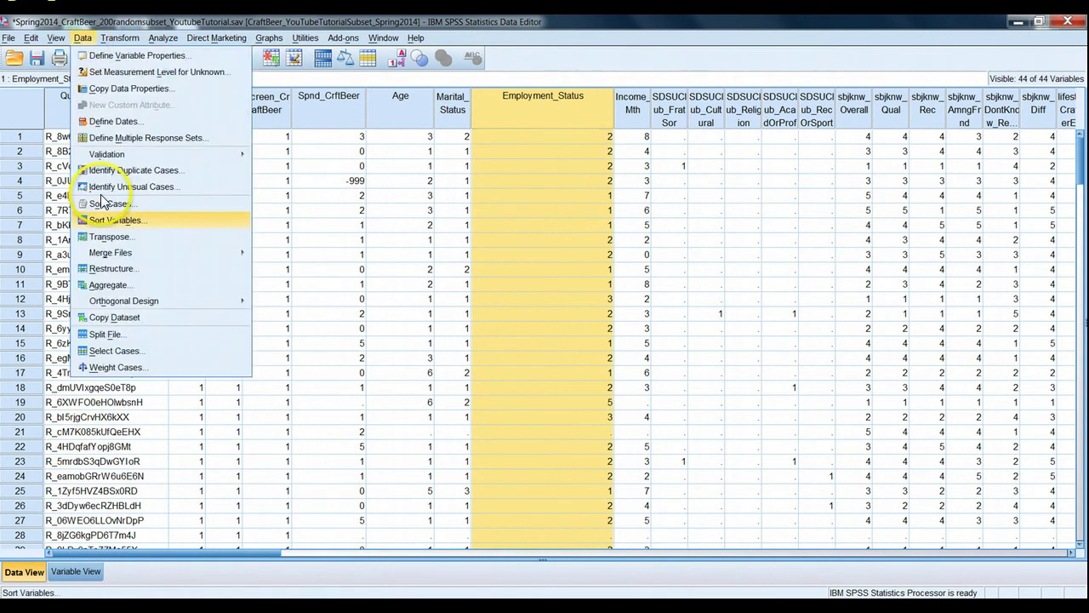
{"action": "left_click", "coordinate": [114, 350]}
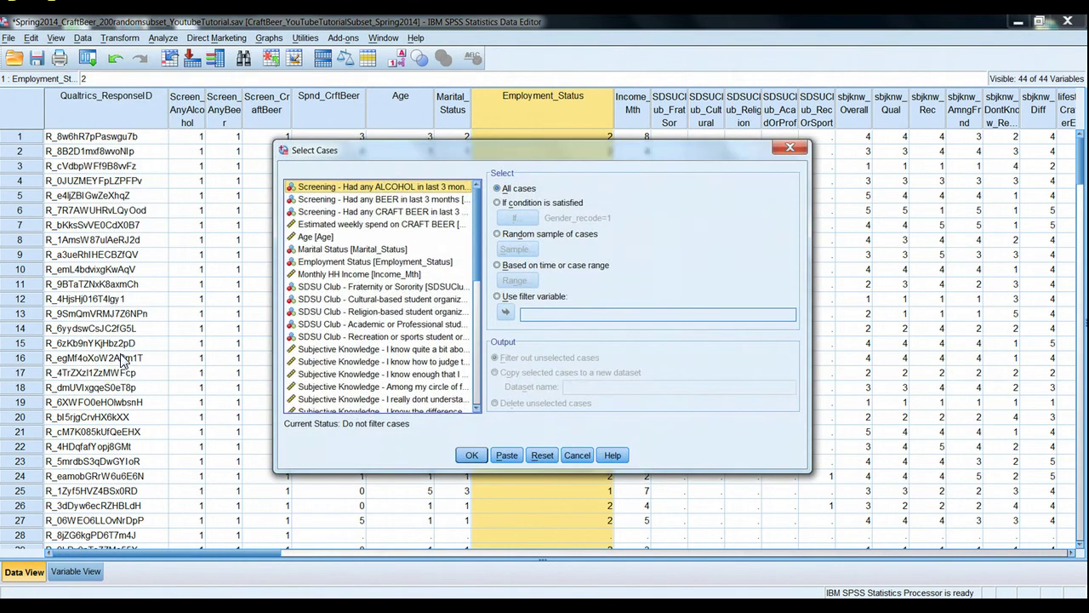
{"action": "left_click", "coordinate": [498, 204]}
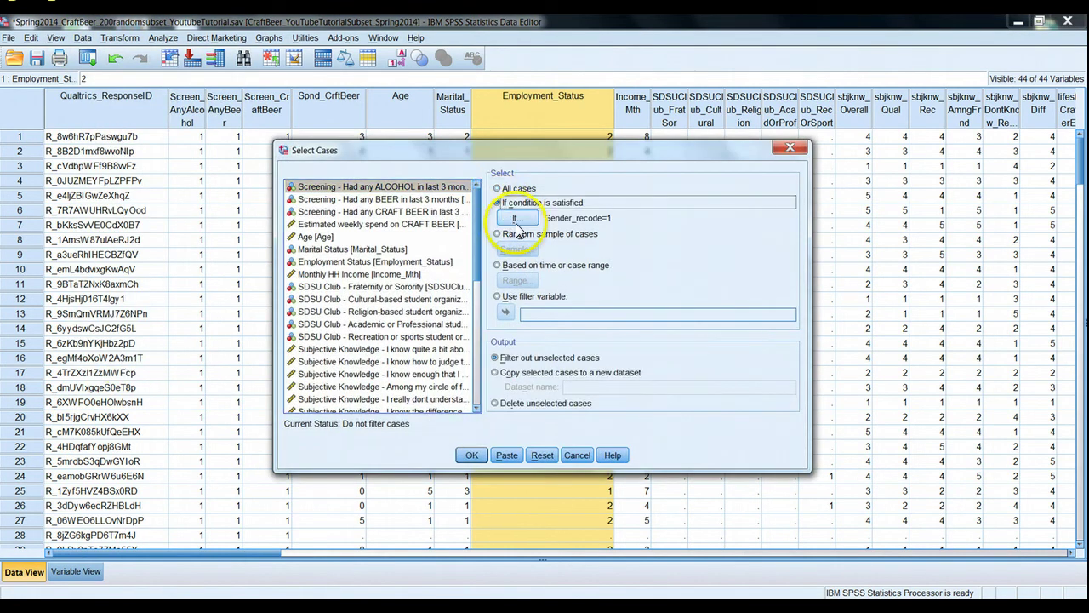
{"action": "left_click", "coordinate": [516, 221]}
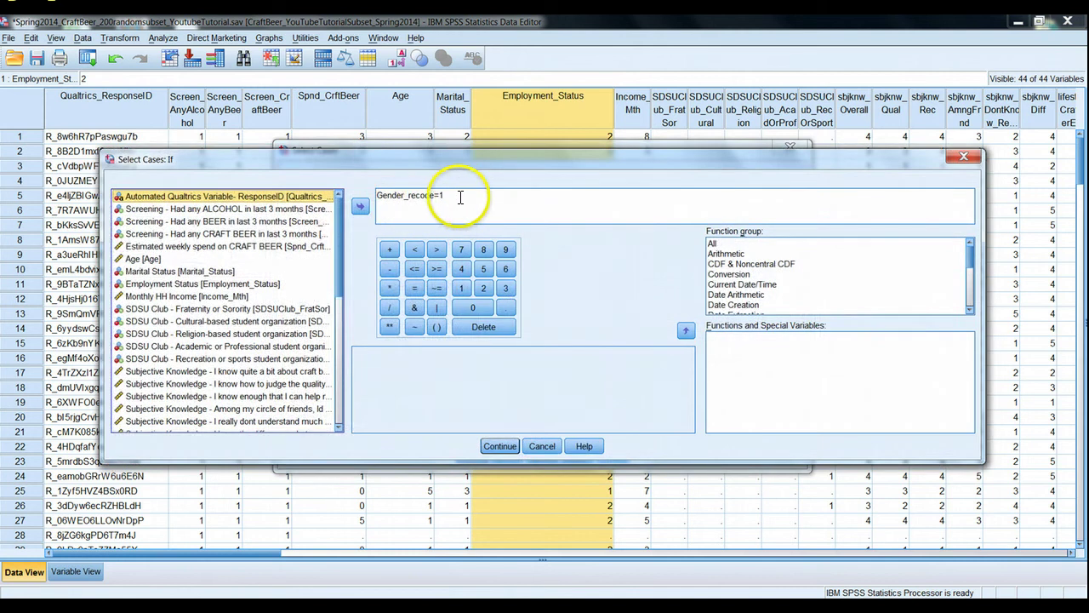
{"action": "left_click", "coordinate": [462, 197]}
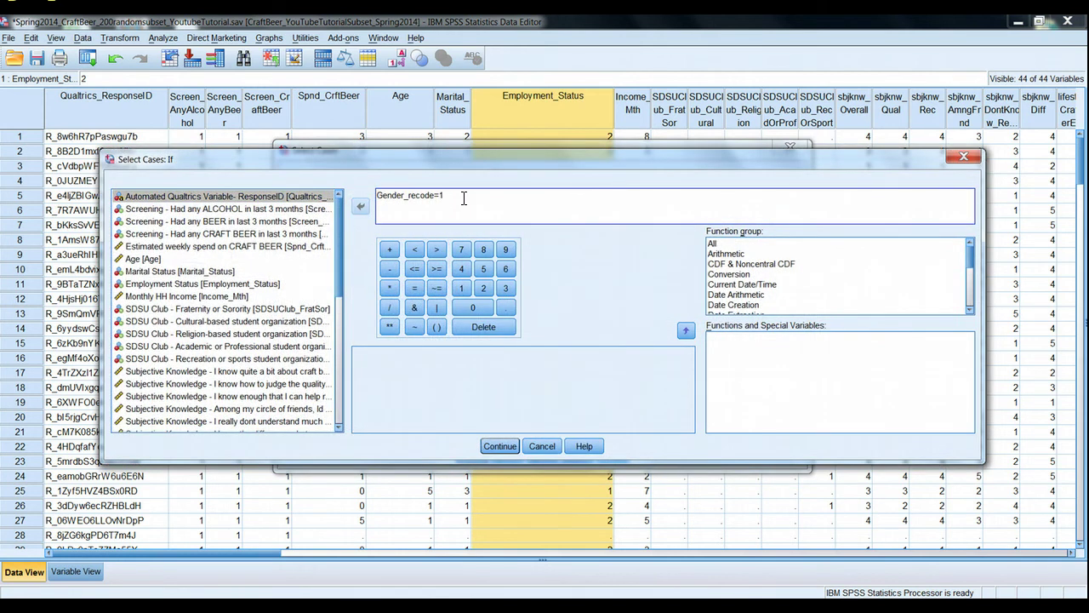
{"action": "left_click", "coordinate": [414, 310]}
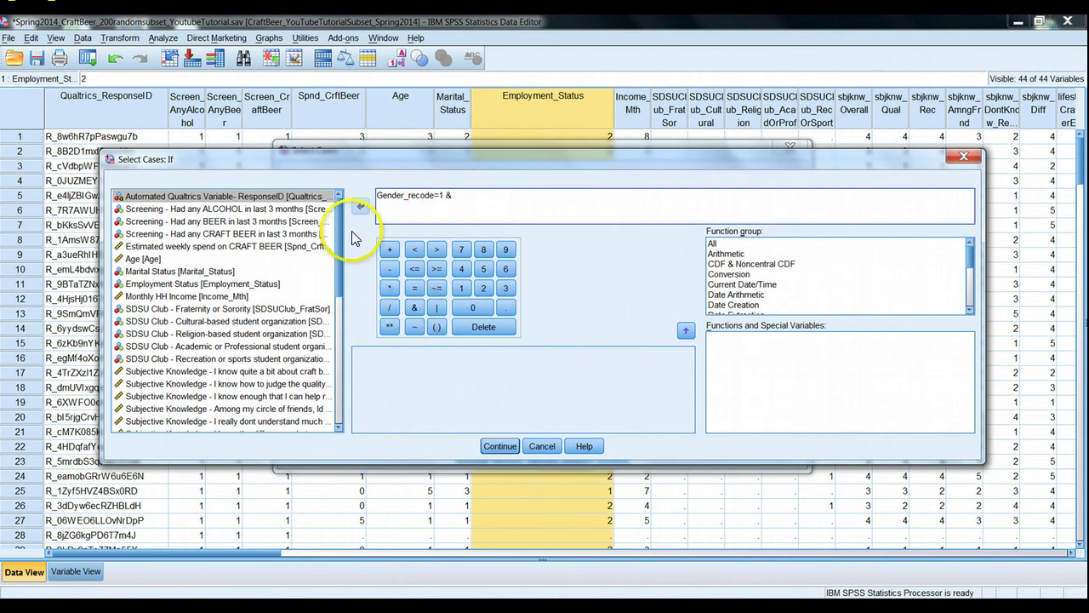
{"action": "mouse_move", "coordinate": [342, 213]}
{"action": "left_mouse_down"}
{"action": "mouse_move", "coordinate": [345, 285]}
{"action": "mouse_move", "coordinate": [344, 204]}
{"action": "left_mouse_up"}
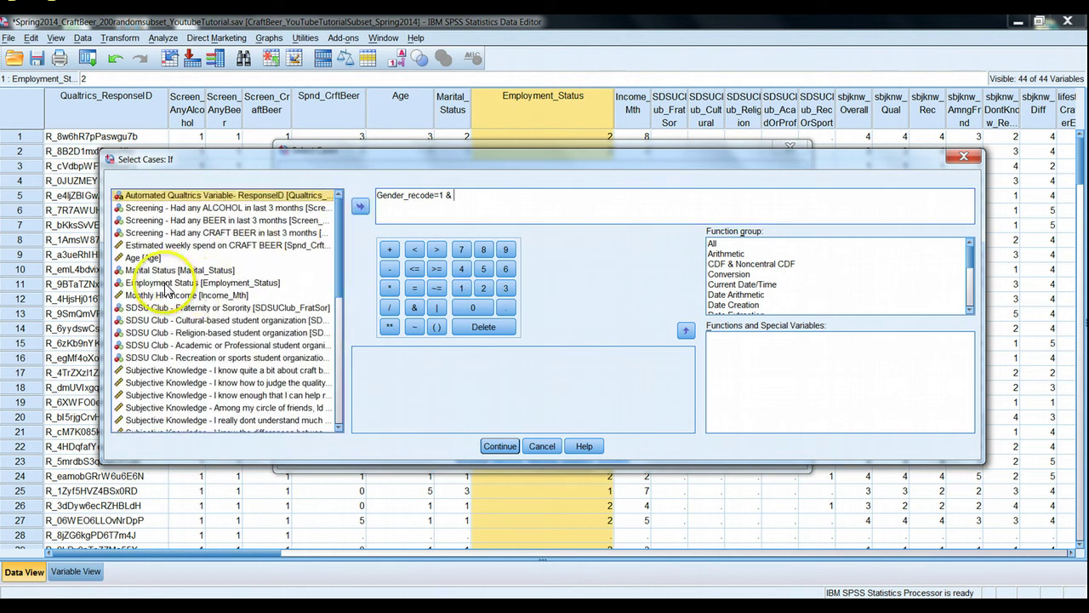
{"action": "double_click", "coordinate": [170, 281]}
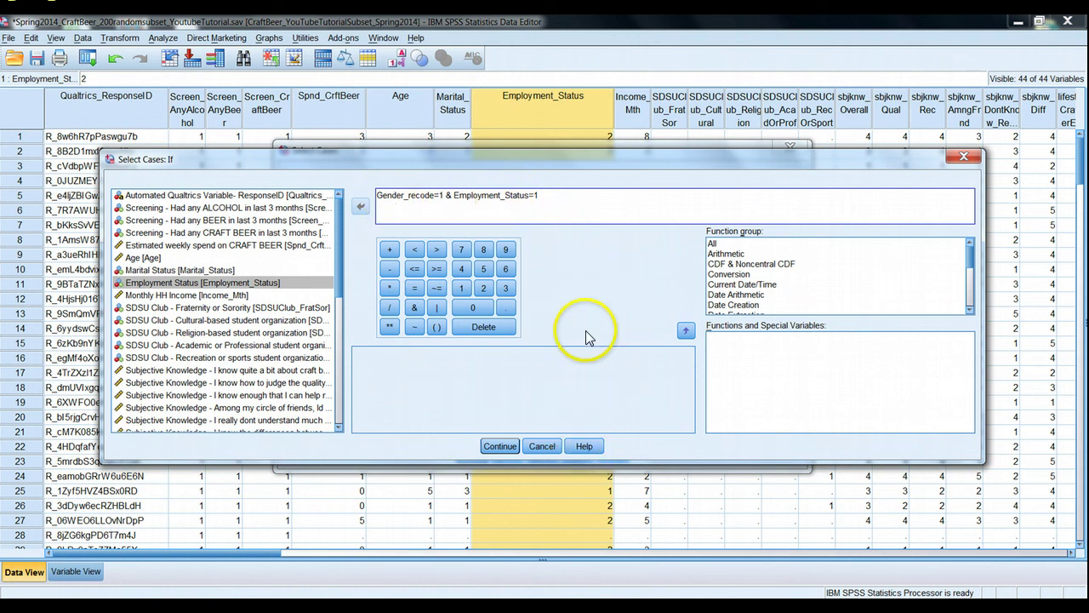
{"action": "left_click", "coordinate": [499, 446]}
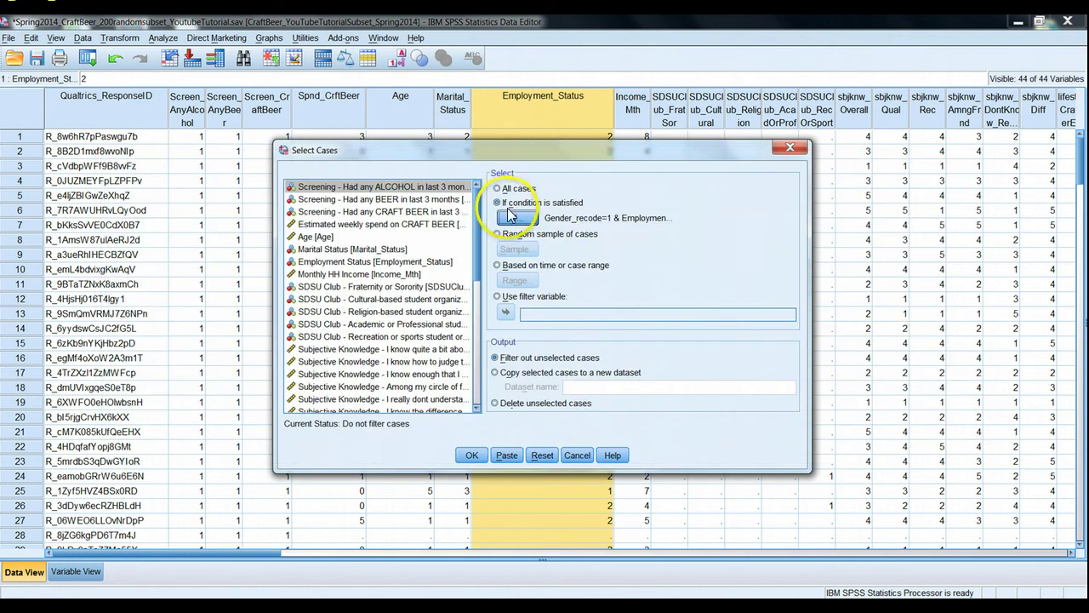
{"action": "left_click", "coordinate": [472, 456]}
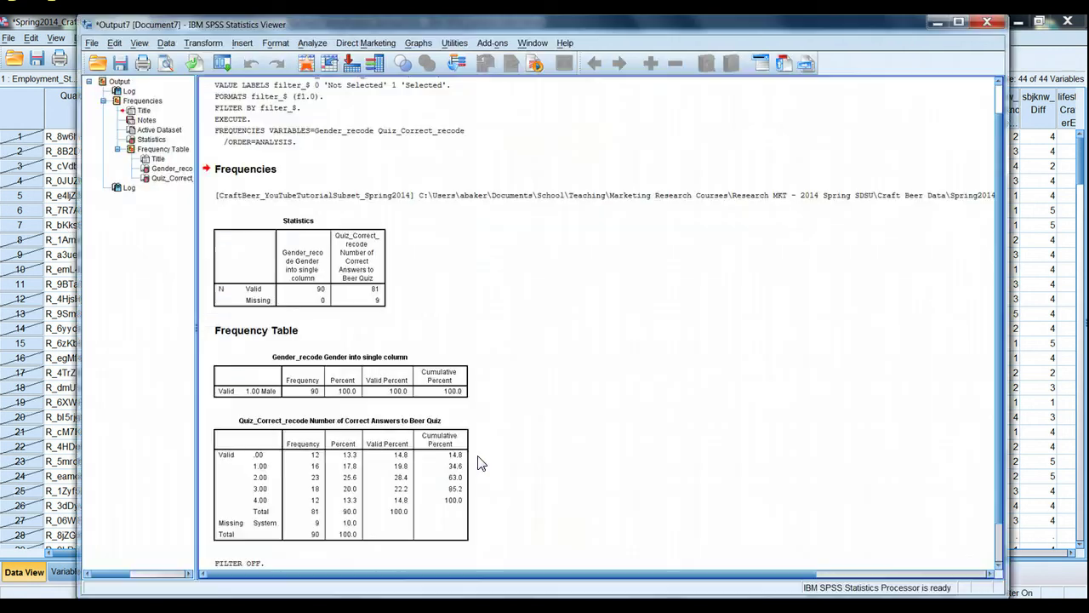
Step: Return to the data grid and scroll through it to check the crossed-out rows
{"action": "left_click", "coordinate": [938, 23]}
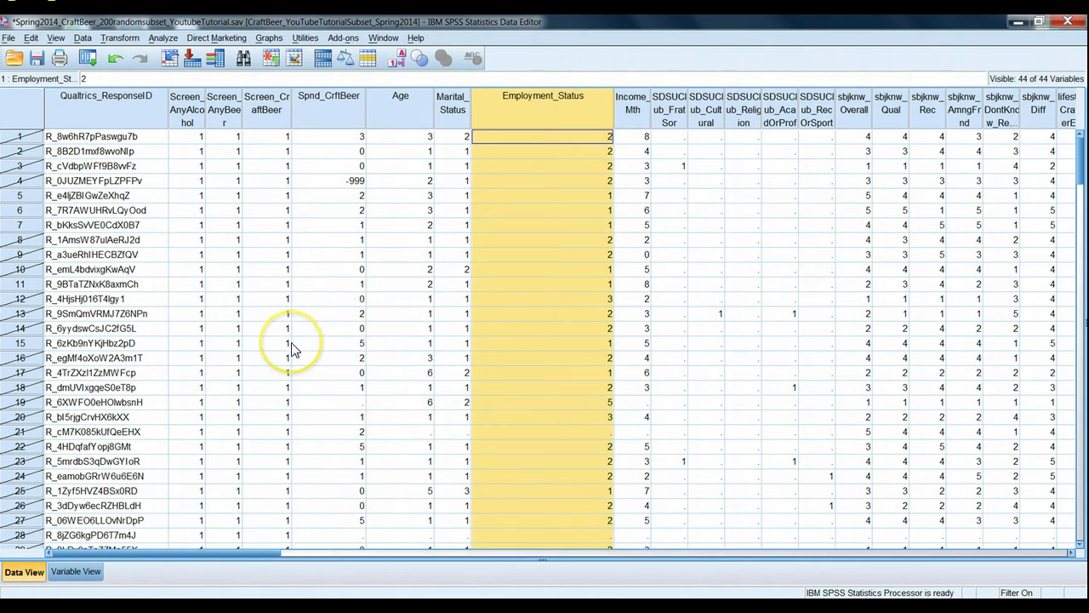
{"action": "scroll", "coordinate": [292, 349], "scroll_direction": "down", "scroll_amount": 3}
{"action": "scroll", "coordinate": [292, 349], "scroll_direction": "down", "scroll_amount": 6}
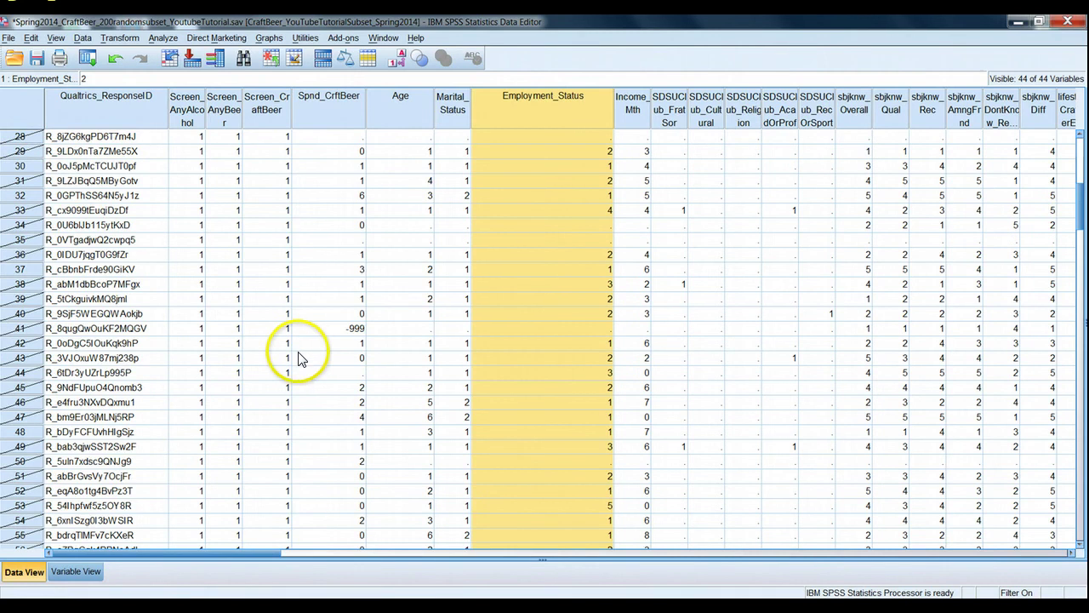
{"action": "scroll", "coordinate": [295, 359], "scroll_direction": "down", "scroll_amount": 6}
{"action": "scroll", "coordinate": [294, 359], "scroll_direction": "up", "scroll_amount": 6}
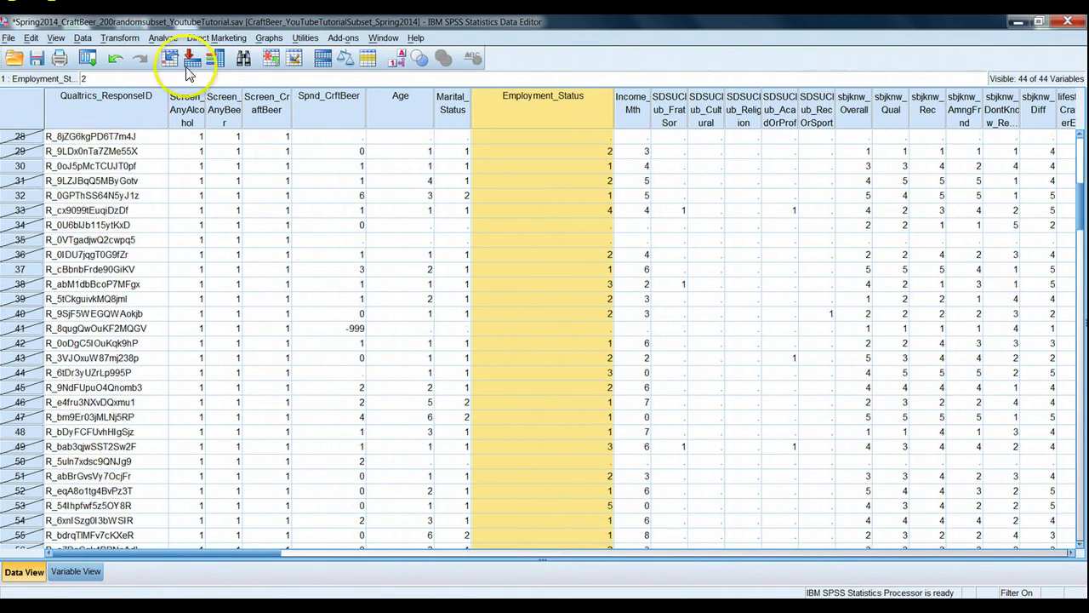
{"action": "left_click", "coordinate": [163, 38]}
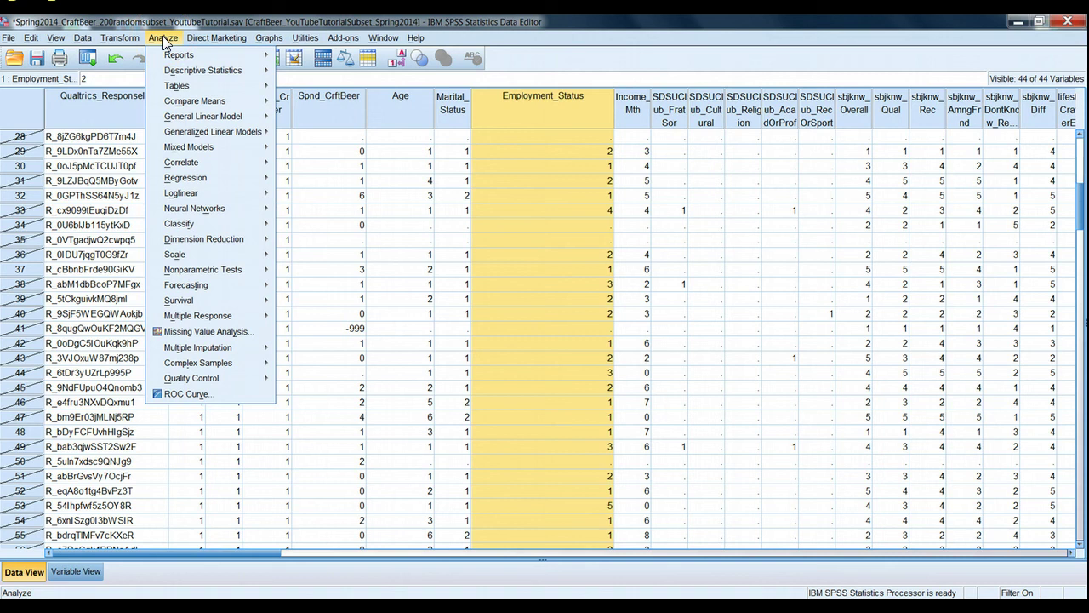
Step: Rerun Frequencies for Gender_recode and Quiz_Correct_recode on the 36 filtered cases
{"action": "mouse_move", "coordinate": [272, 85]}
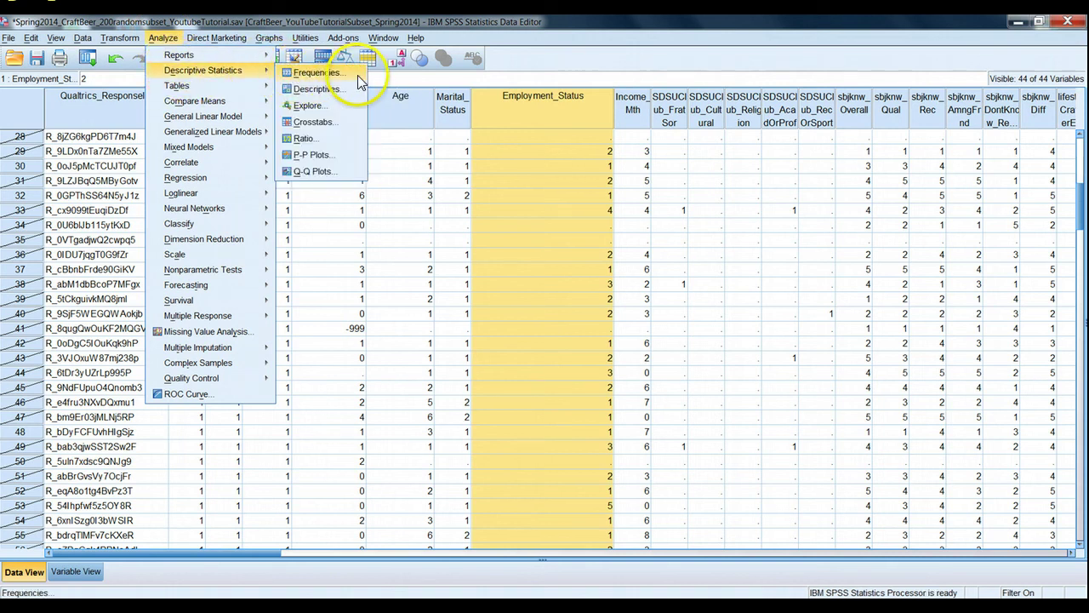
{"action": "left_click", "coordinate": [357, 75]}
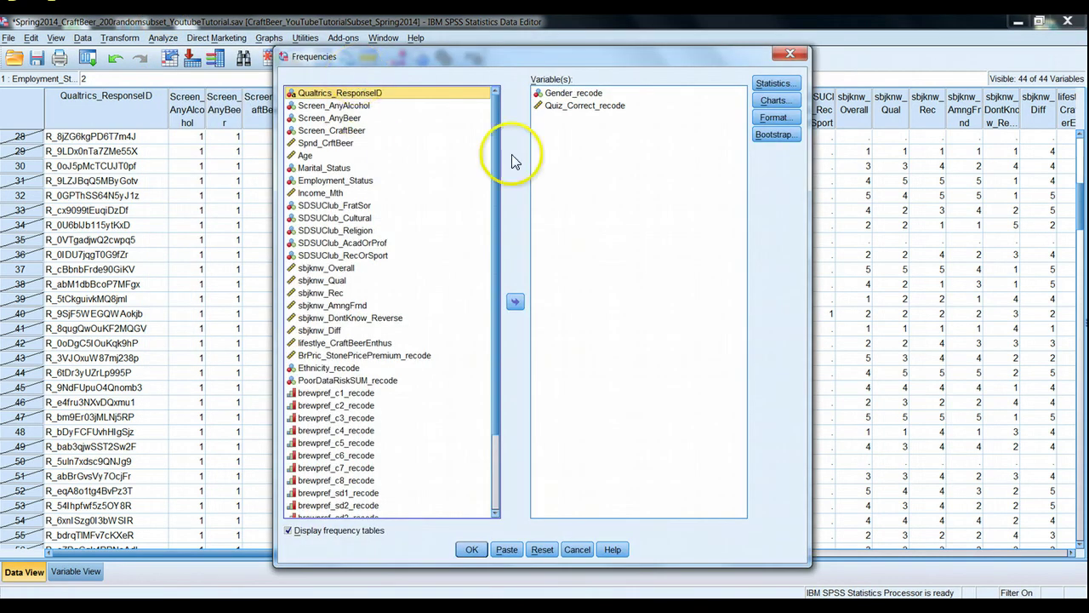
{"action": "left_click", "coordinate": [475, 550]}
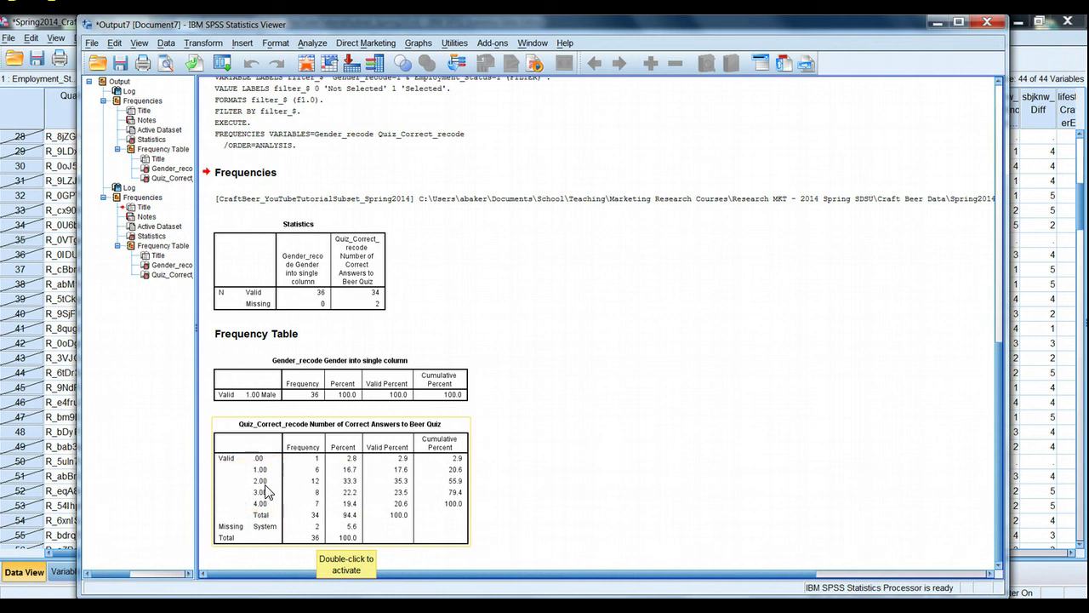
Step: Minimize the Output Viewer and return to the craft beer Data Editor, keeping the gender-and-employment filter
{"action": "left_click", "coordinate": [935, 23]}
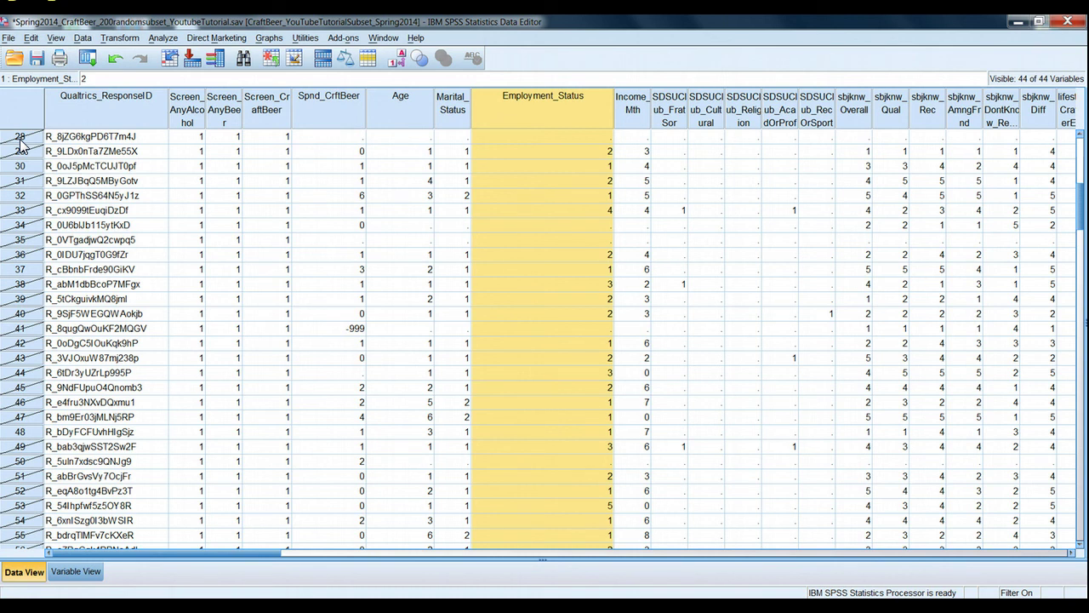
{"action": "left_click", "coordinate": [83, 39]}
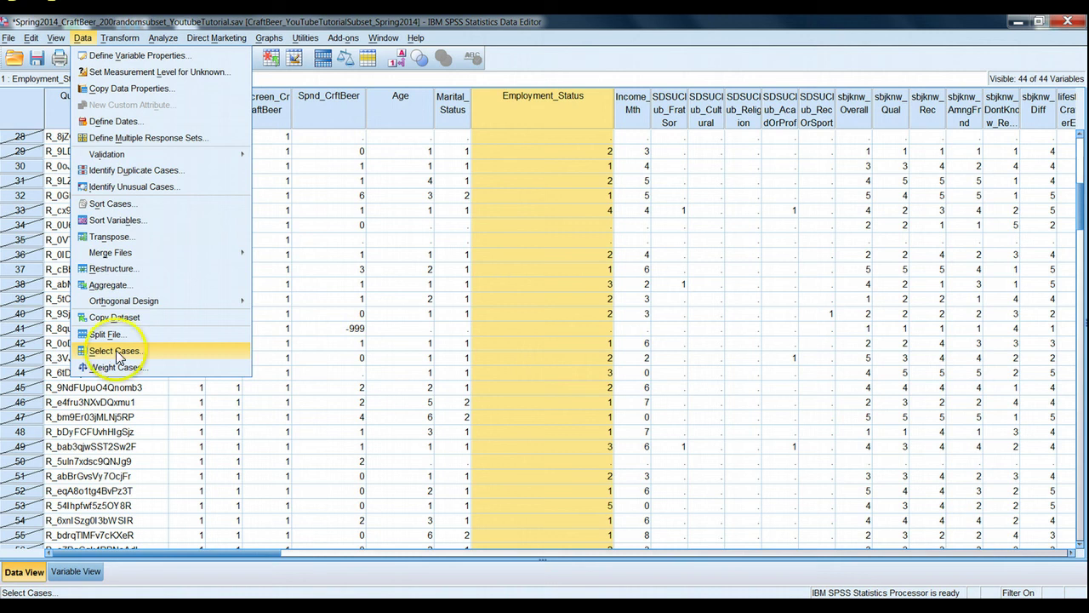
{"action": "left_click", "coordinate": [164, 352]}
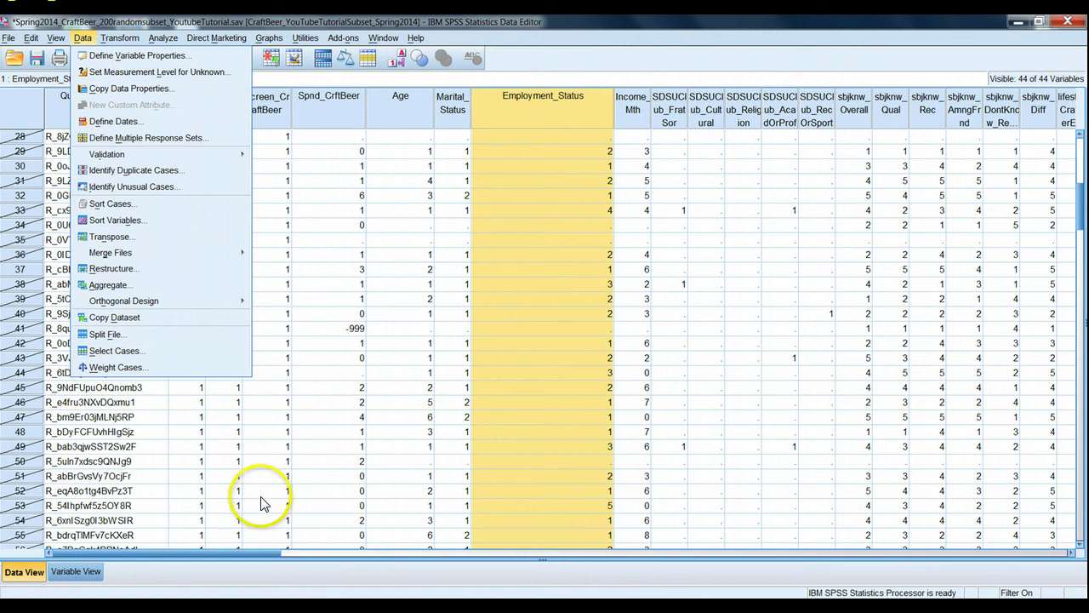
{"action": "left_click", "coordinate": [262, 412]}
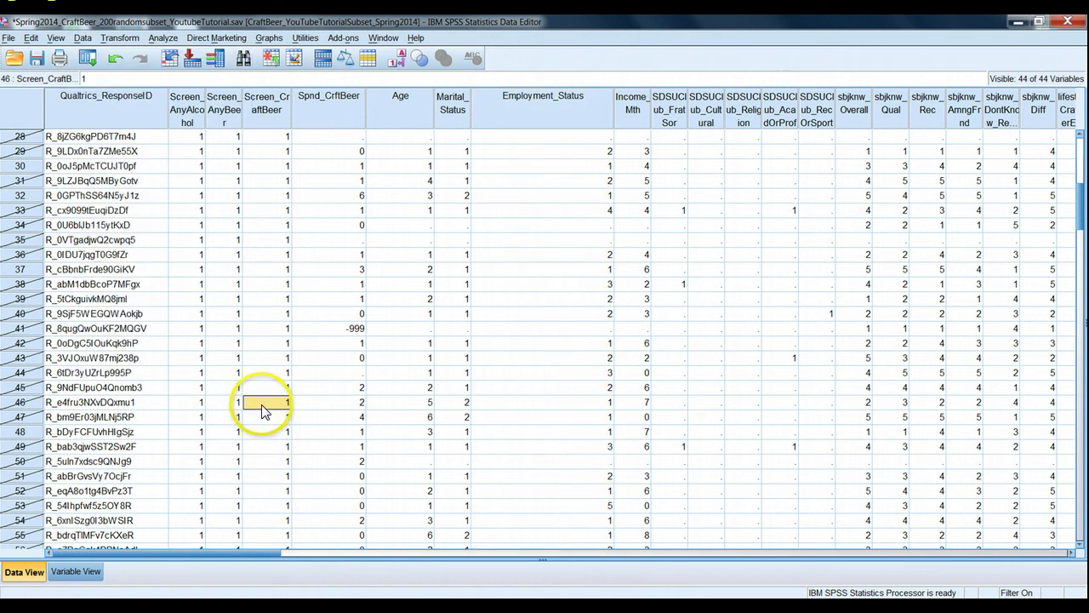